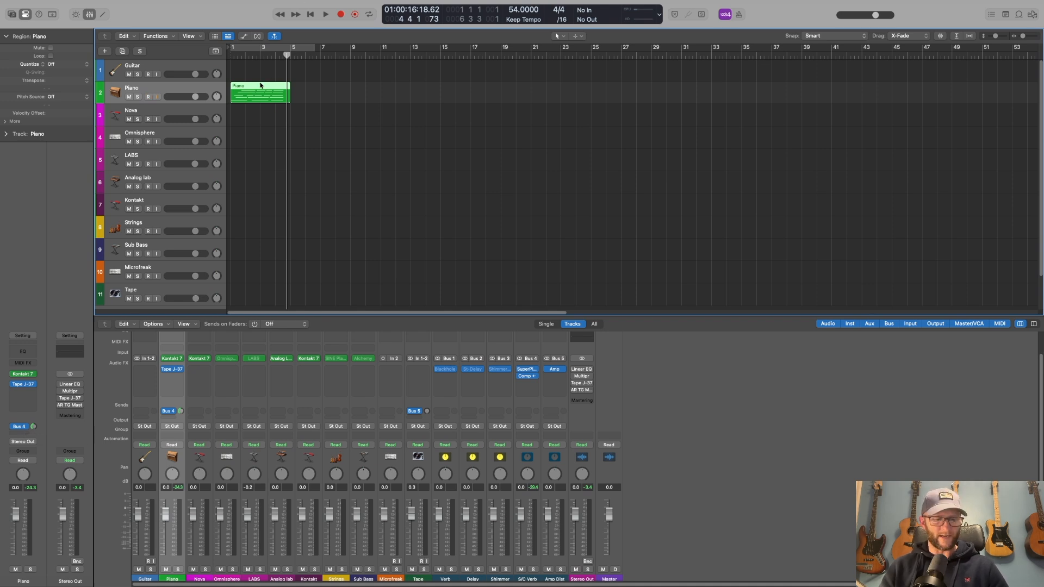
# Bounce the Piano region in place to a new Piano_bip track and play it from the start with the original Piano track muted
pyautogui.hotkey('ctrl', 'b')
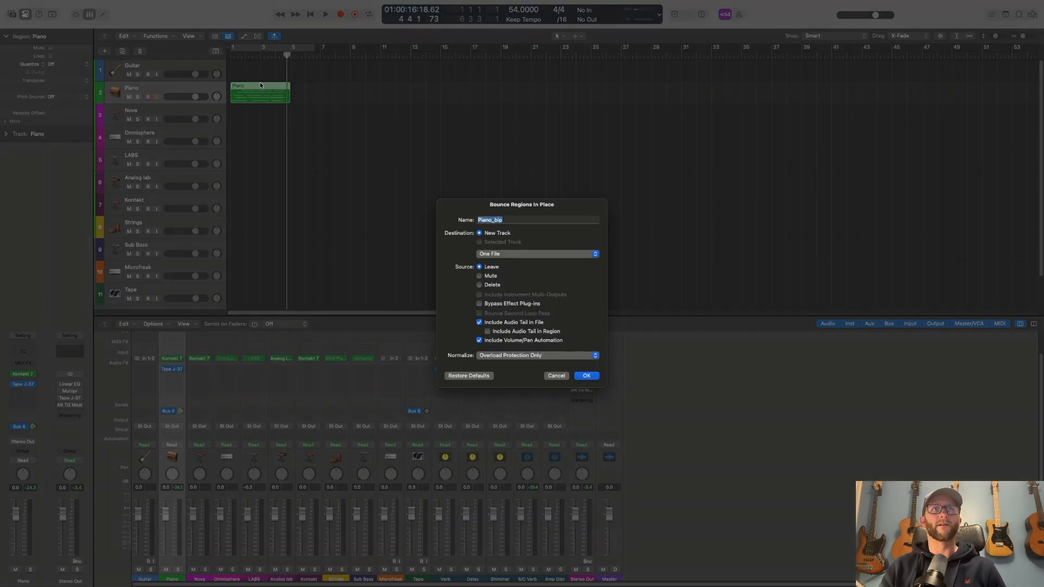
pyautogui.click(585, 376)
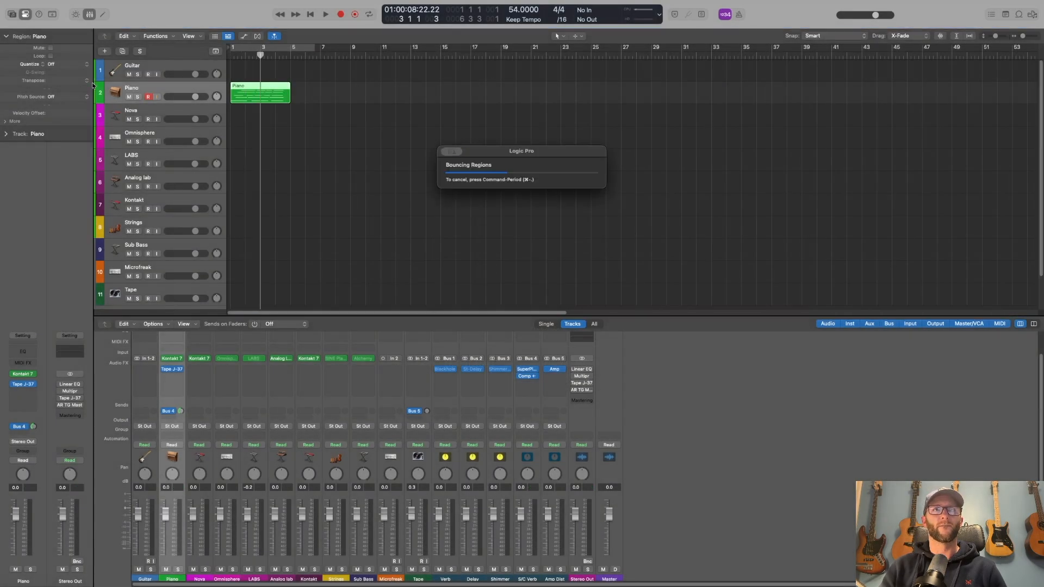
pyautogui.click(129, 97)
pyautogui.press('Return')
pyautogui.press('space')
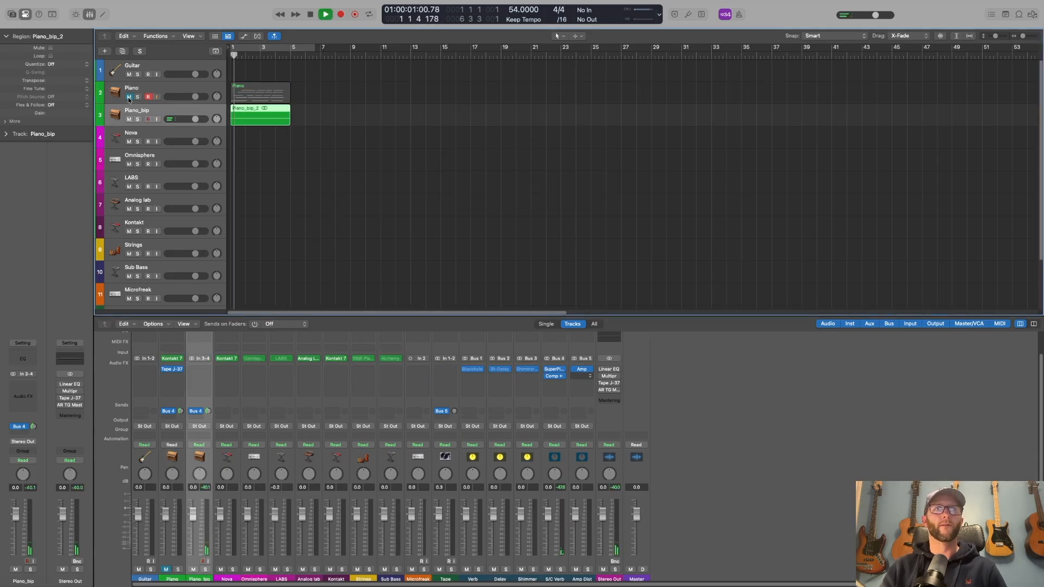
pyautogui.press('space')
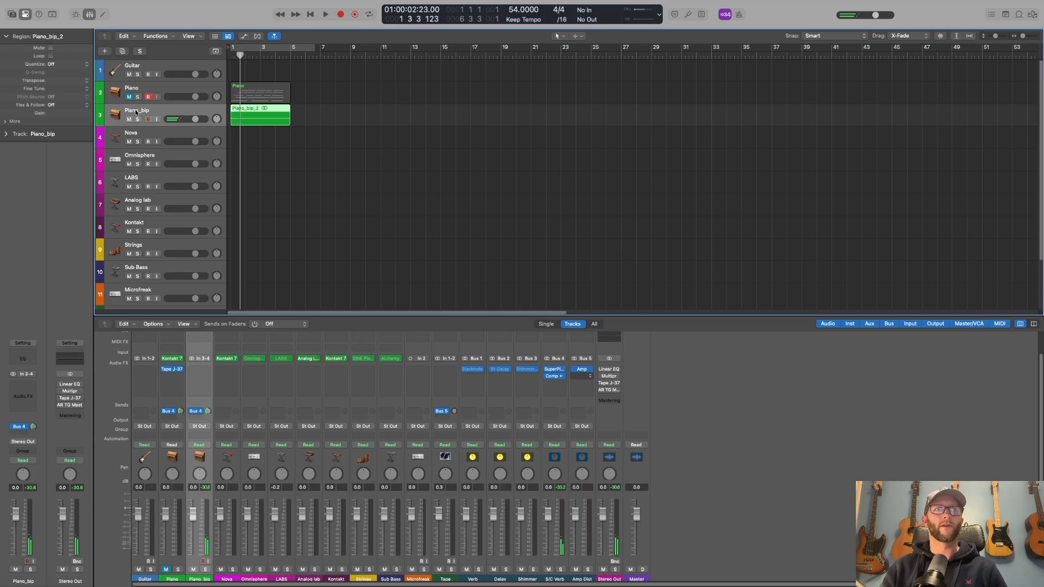
# Add a Channel EQ to the Piano_bip track with a 122 Hz, 12 dB/Oct low cut and play it from the start
pyautogui.click(25, 359)
pyautogui.click(352, 196)
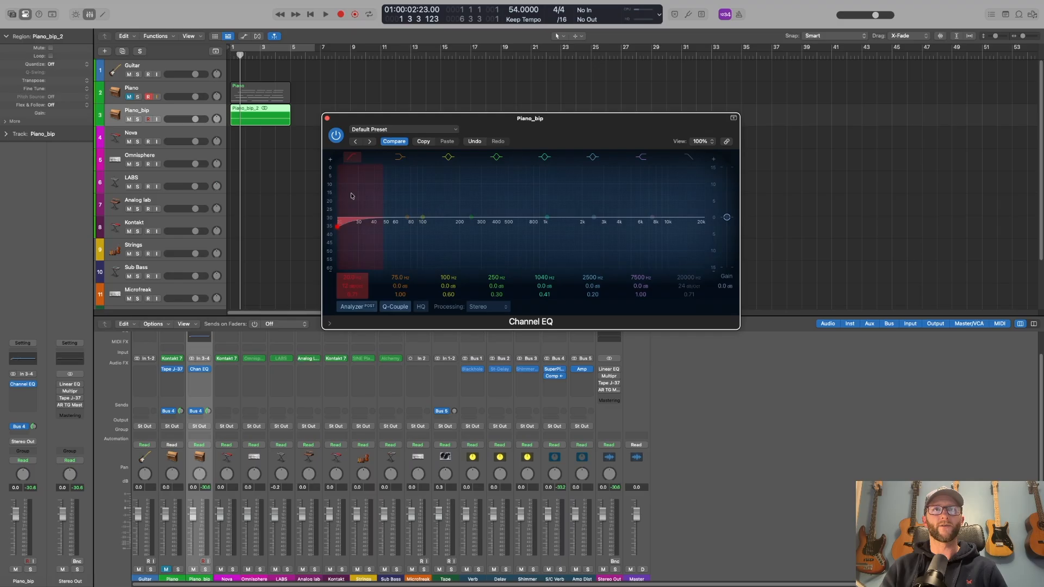
pyautogui.moveTo(338, 226); pyautogui.dragTo(437, 231)
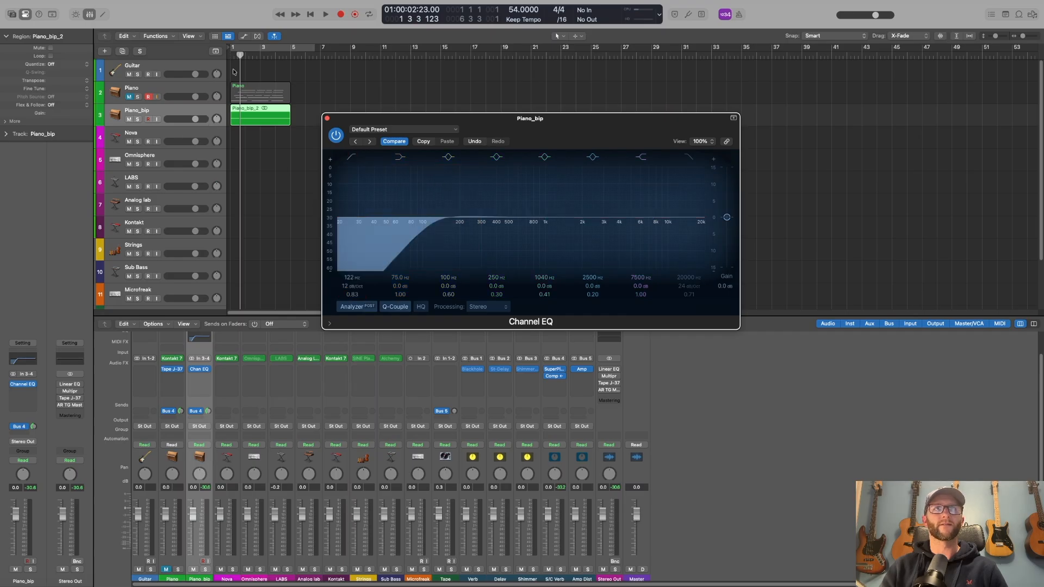
pyautogui.moveTo(240, 59); pyautogui.dragTo(230, 55)
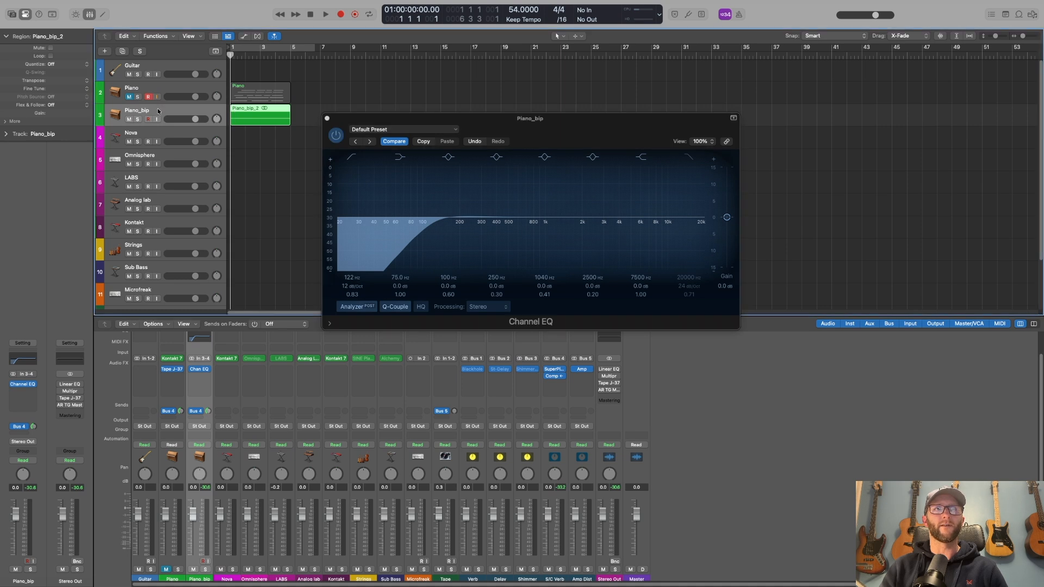
pyautogui.press('space')
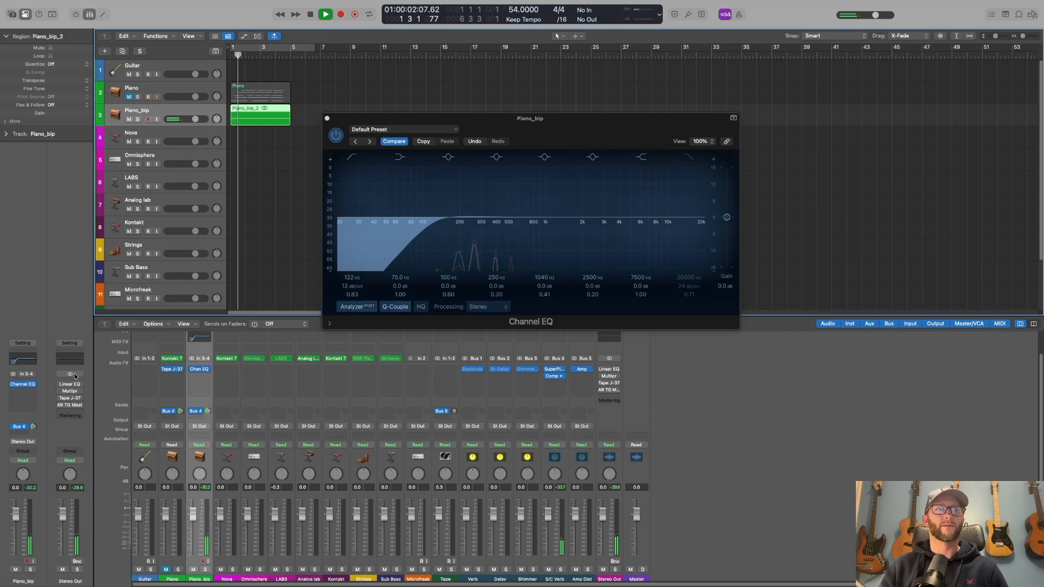
# Insert the stereo Soundtoys SuperPlate reverb after the Channel EQ on the Piano_bip track and stop playback
pyautogui.click(33, 384)
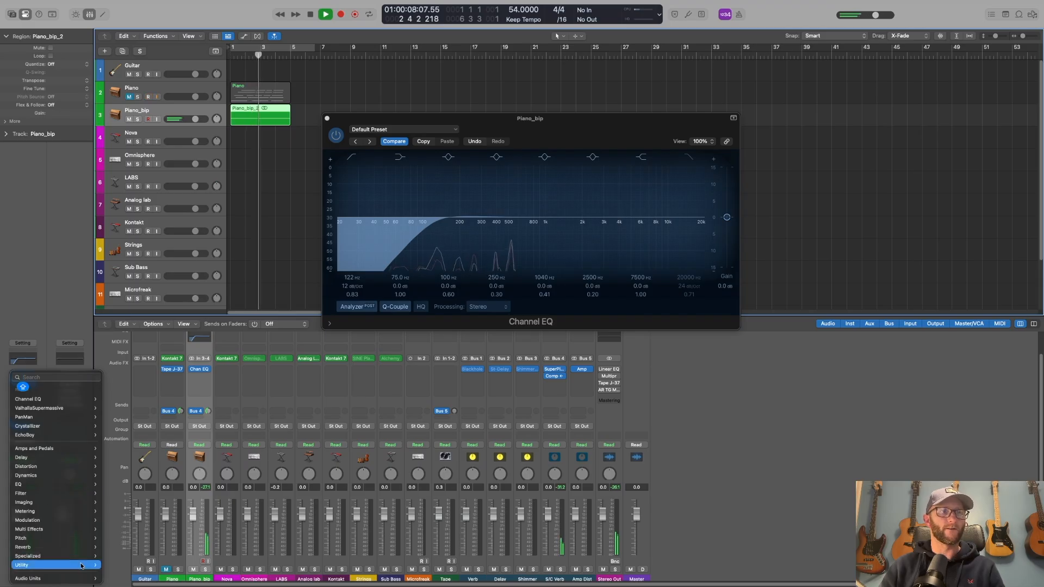
pyautogui.moveTo(77, 578)
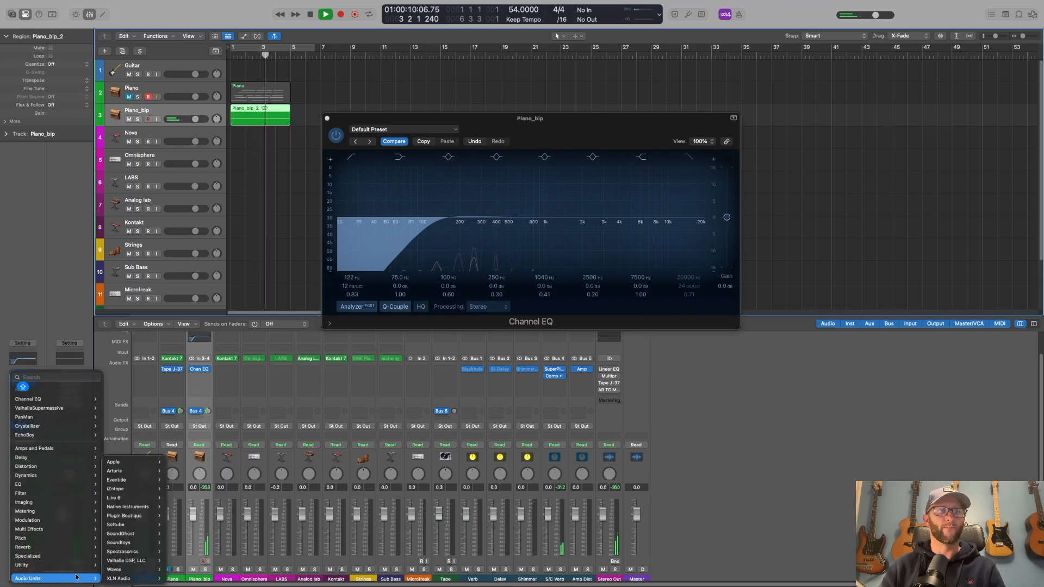
pyautogui.moveTo(133, 543)
pyautogui.moveTo(173, 542)
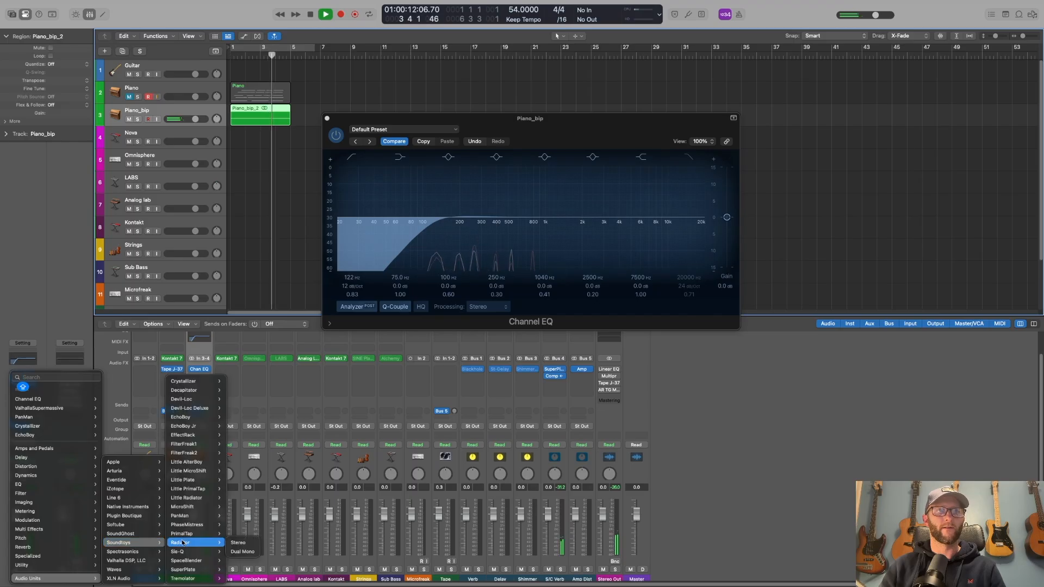
pyautogui.moveTo(188, 569)
pyautogui.click(239, 570)
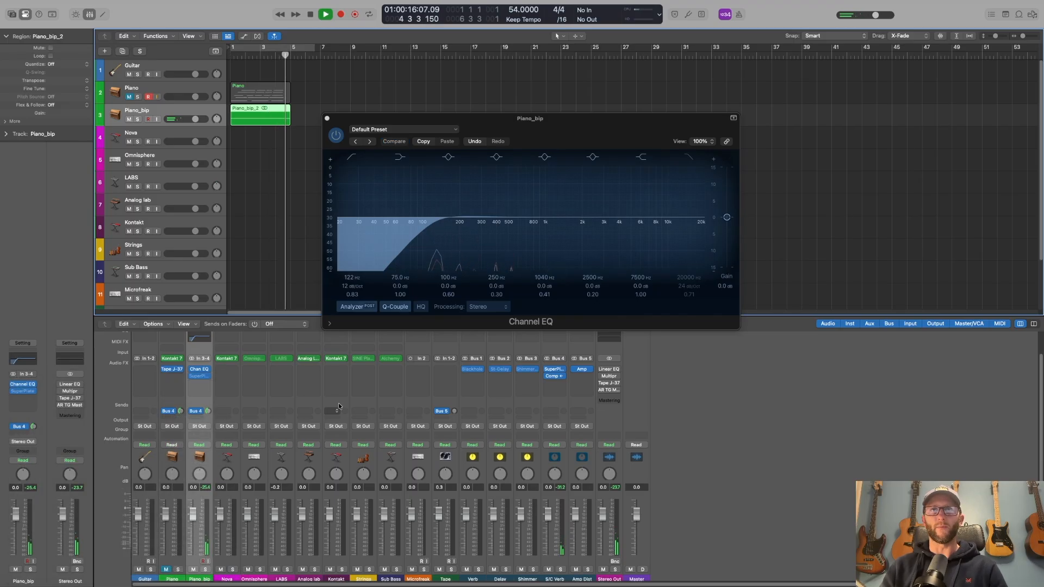
pyautogui.press('space')
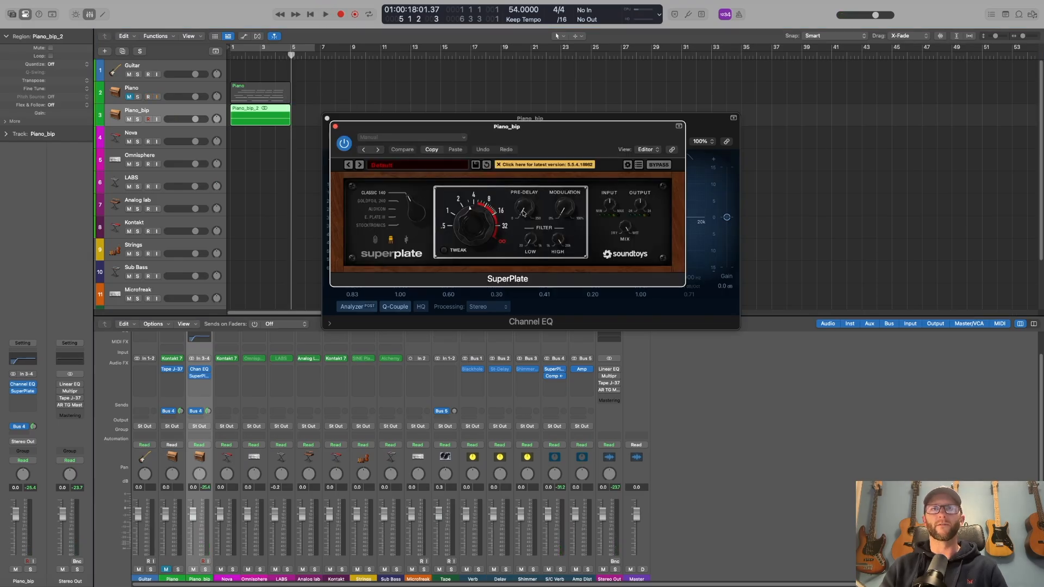
# Raise SuperPlate's modulation slightly, set the plate type to E. Plate III, and audition the piano from the start
pyautogui.moveTo(566, 208); pyautogui.dragTo(563, 199)
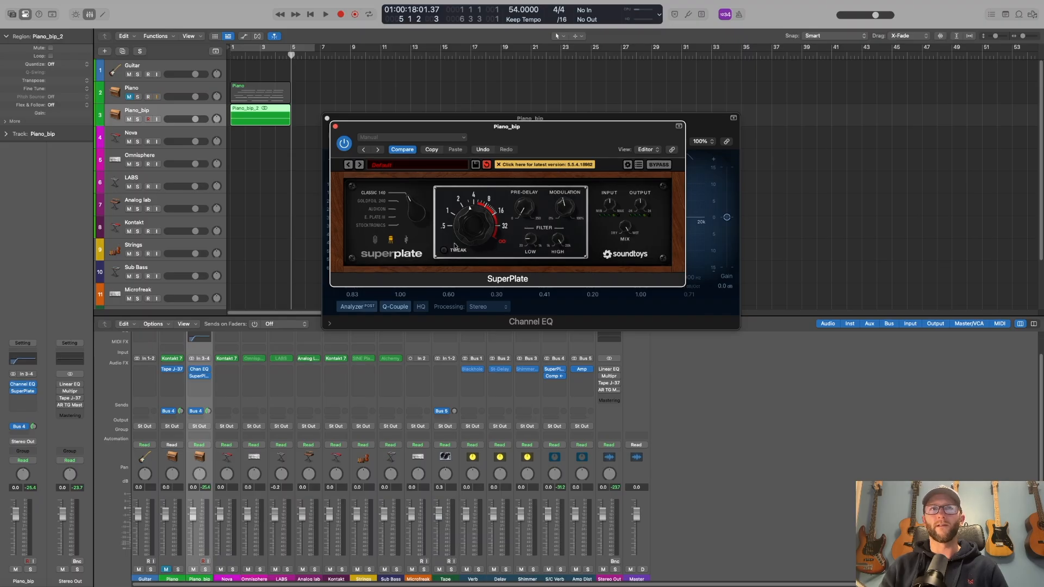
pyautogui.moveTo(411, 207)
pyautogui.mouseDown()
pyautogui.moveTo(404, 239)
pyautogui.moveTo(399, 222)
pyautogui.mouseUp()
pyautogui.press('Return')
pyautogui.press('space')
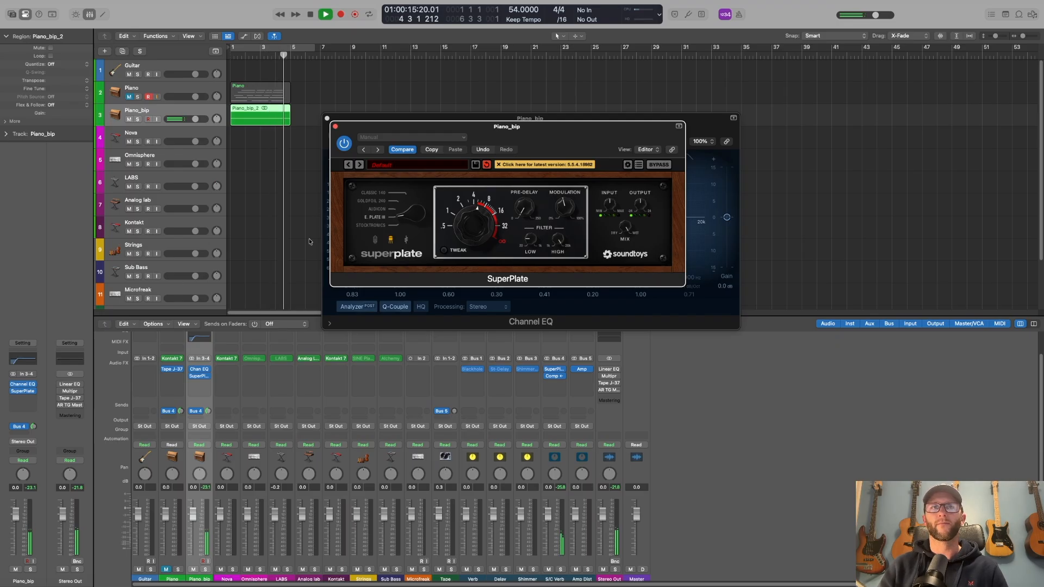
pyautogui.click(335, 127)
pyautogui.click(327, 118)
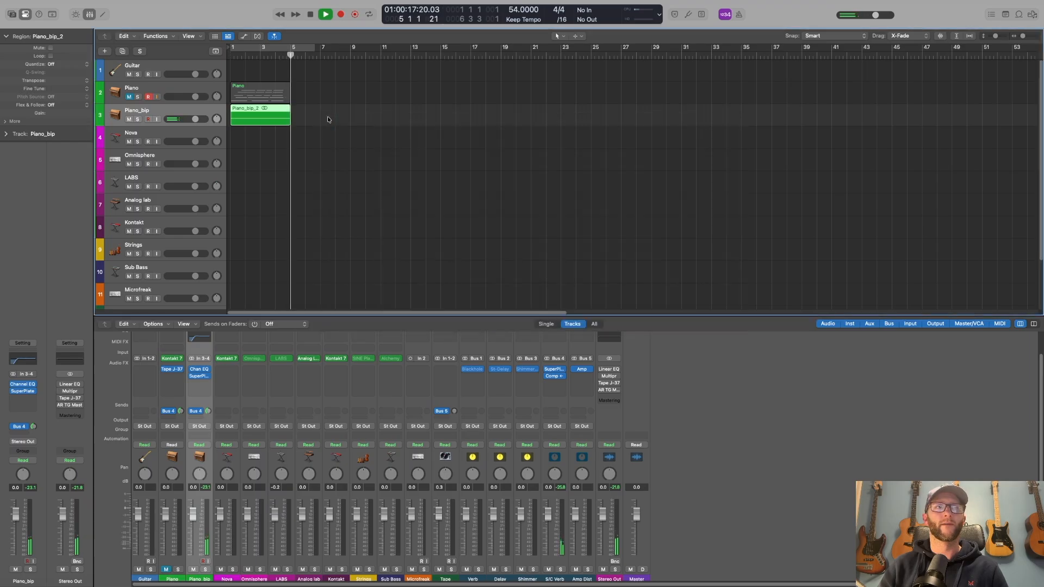
# Insert the stereo Soundtoys EchoBoy delay after SuperPlate on the Piano_bip track and stop playback
pyautogui.click(34, 399)
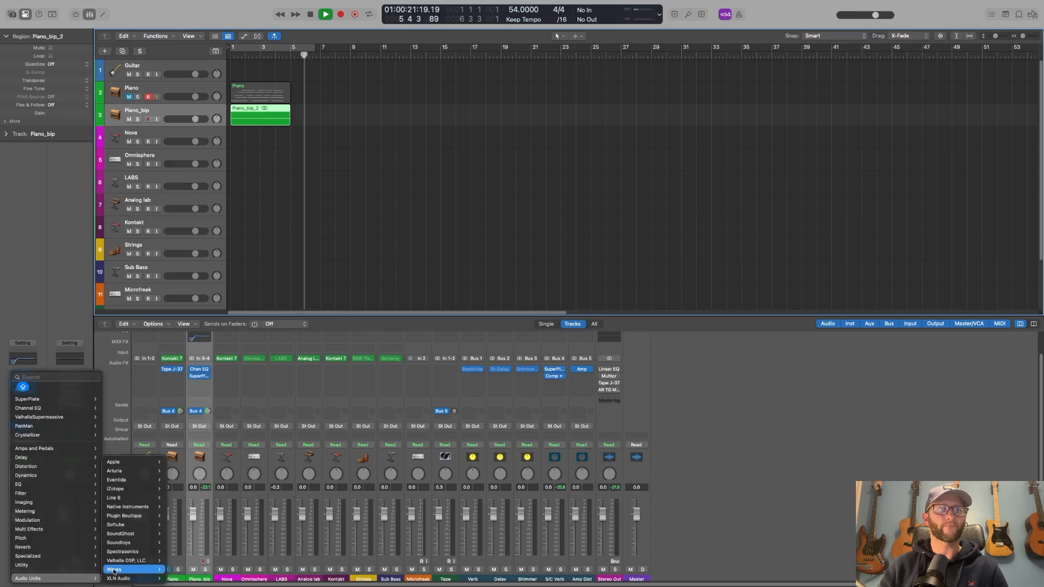
pyautogui.moveTo(127, 542)
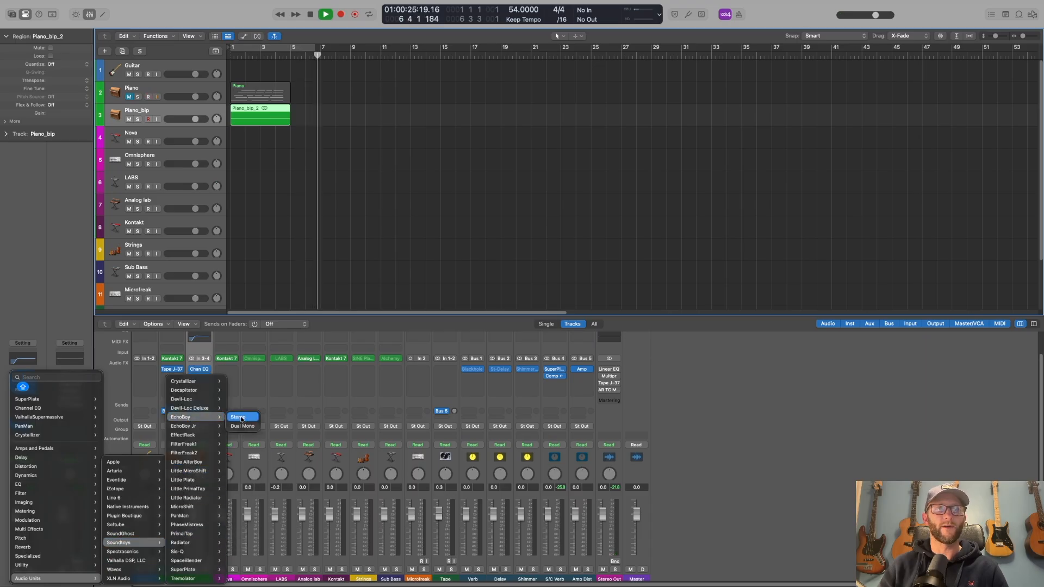
pyautogui.click(239, 417)
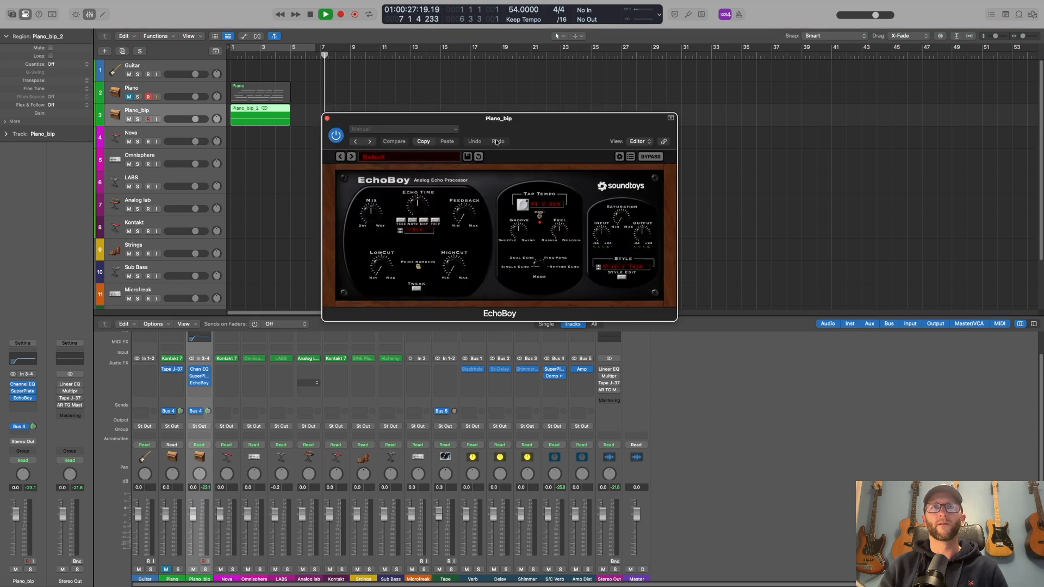
pyautogui.moveTo(533, 124); pyautogui.dragTo(610, 107)
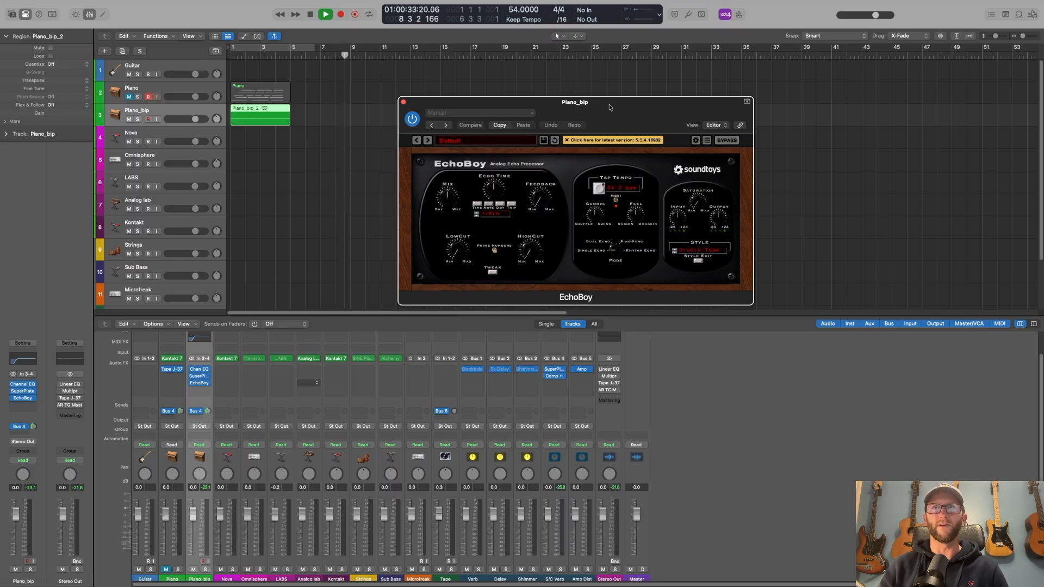
pyautogui.click(367, 139)
pyautogui.press('space')
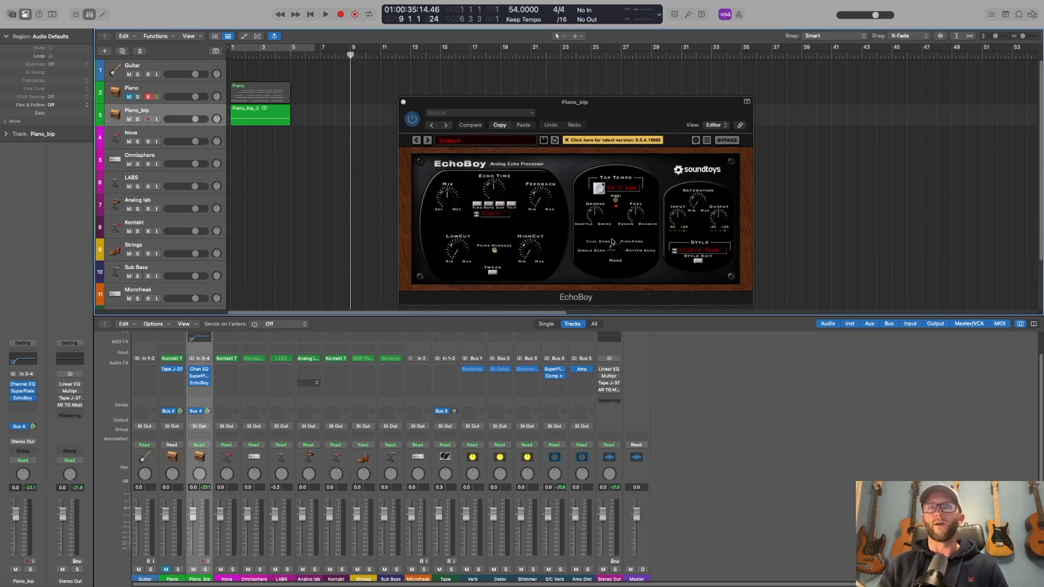
# Set EchoBoy's mode to Ping-Pong and audition the delayed piano from the start
pyautogui.moveTo(612, 241); pyautogui.dragTo(616, 240)
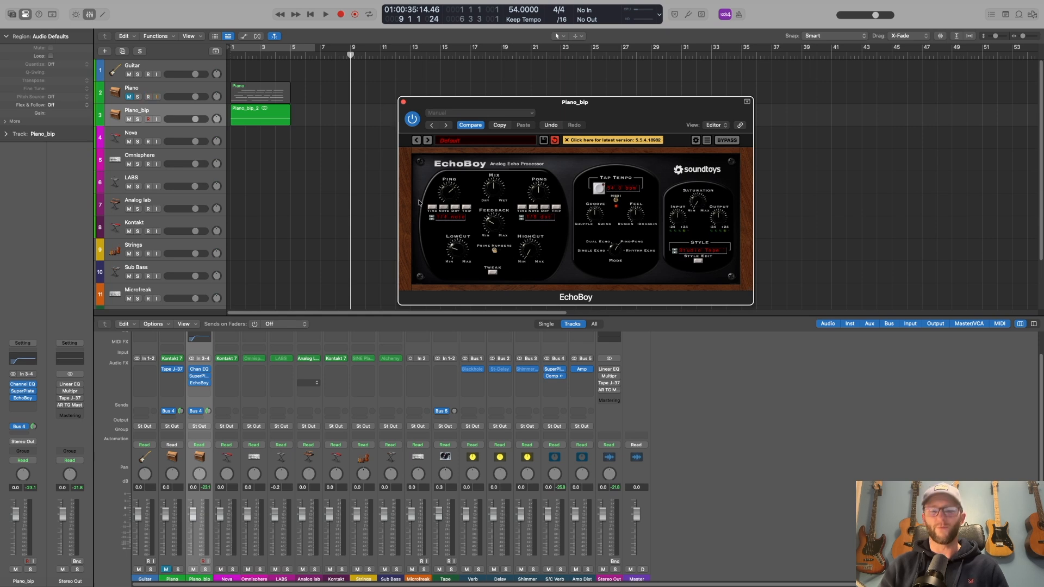
pyautogui.press('Return')
pyautogui.press('space')
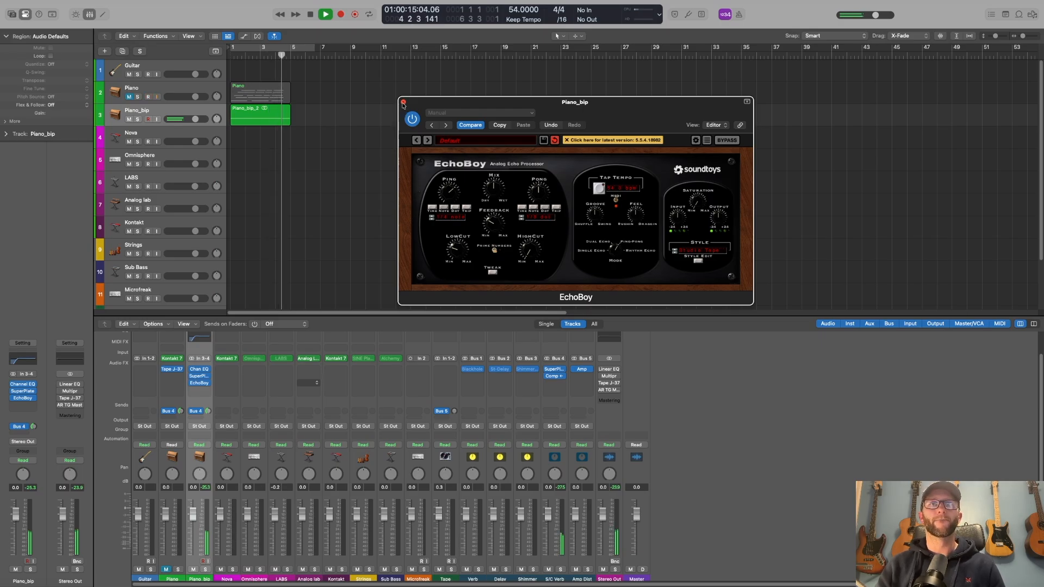
pyautogui.press('space')
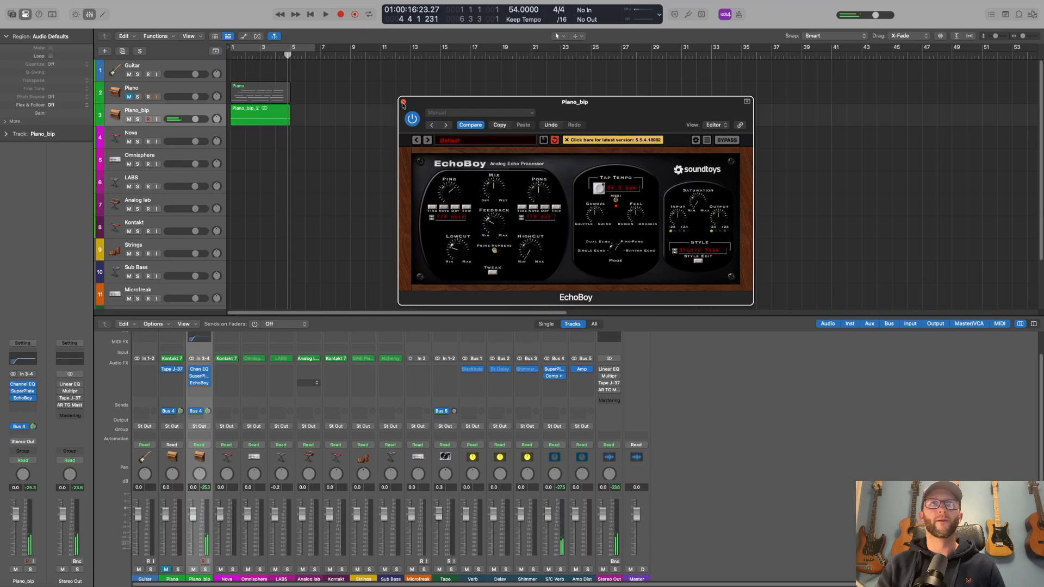
pyautogui.click(403, 103)
# Insert the stereo Soundtoys Crystallizer after EchoBoy on the Piano_bip track
pyautogui.click(30, 407)
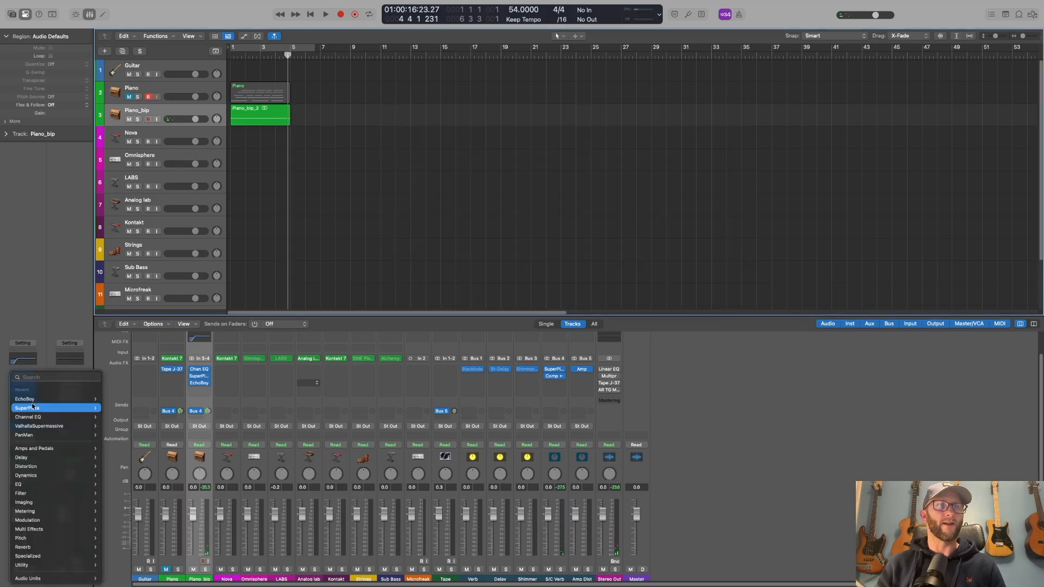
pyautogui.moveTo(59, 579)
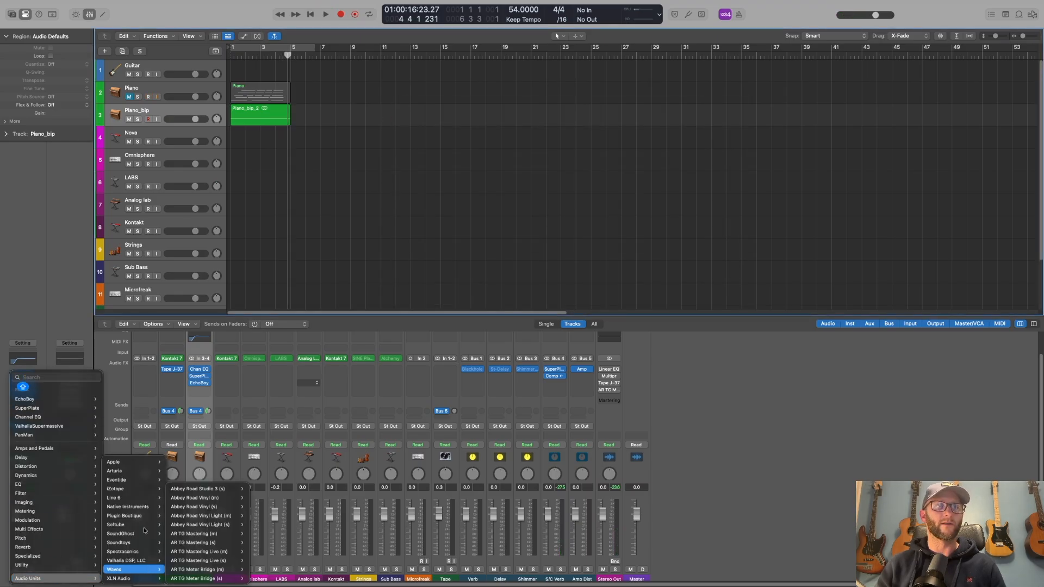
pyautogui.moveTo(131, 542)
pyautogui.moveTo(187, 534)
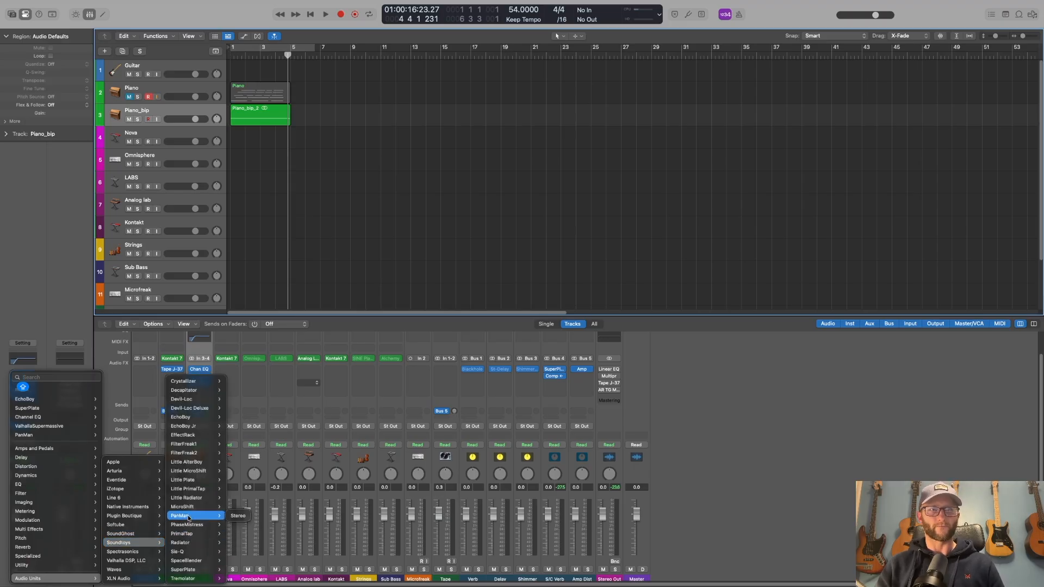
pyautogui.moveTo(194, 380)
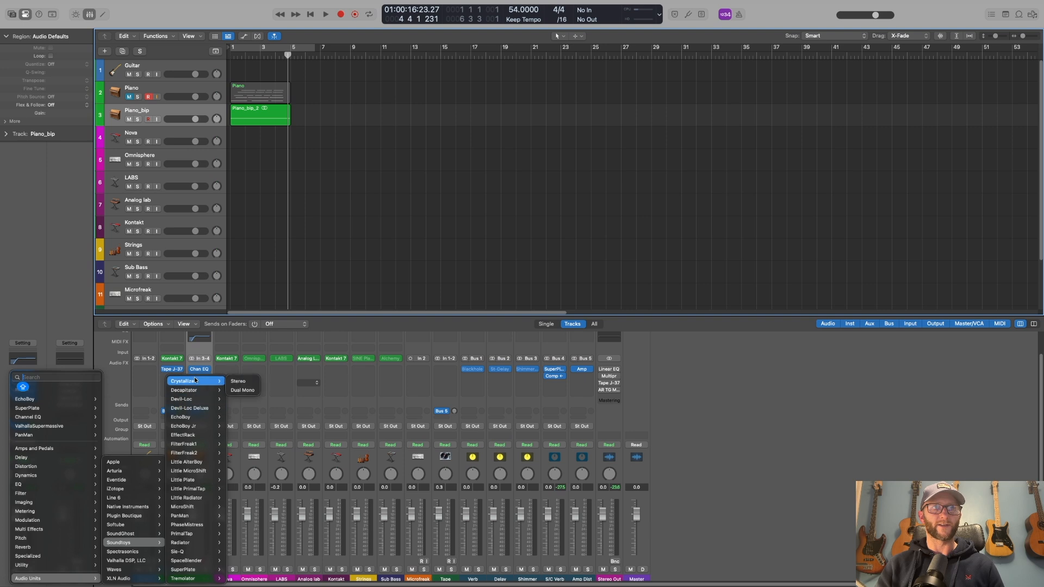
pyautogui.click(250, 383)
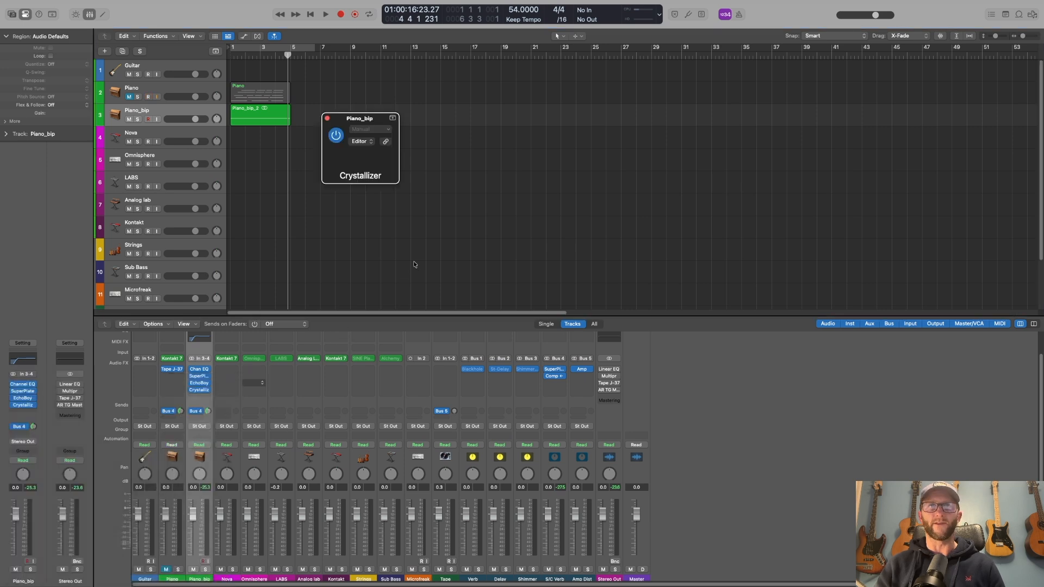
pyautogui.moveTo(525, 130); pyautogui.dragTo(599, 140)
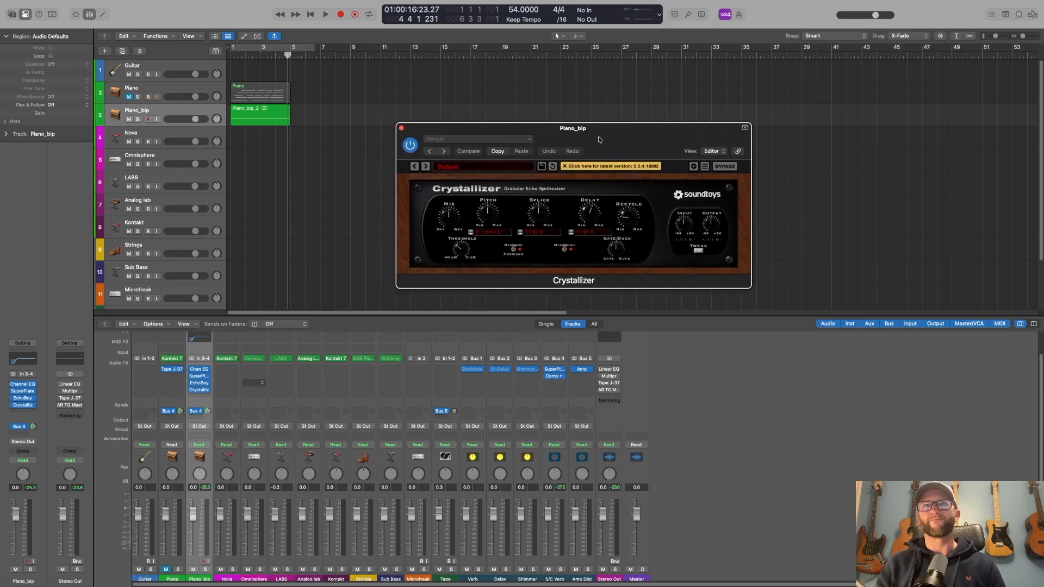
pyautogui.moveTo(598, 140); pyautogui.dragTo(607, 147)
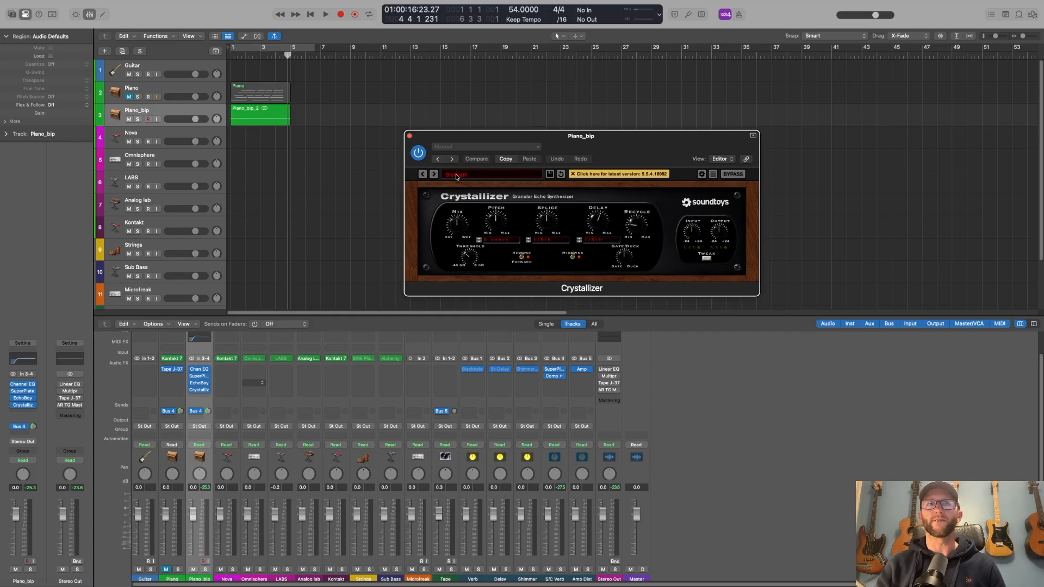
# Load Crystallizer's Smooth Crystals preset from 01 Crystals and lower its mix while playing the piano from the start
pyautogui.click(434, 174)
pyautogui.moveTo(506, 177)
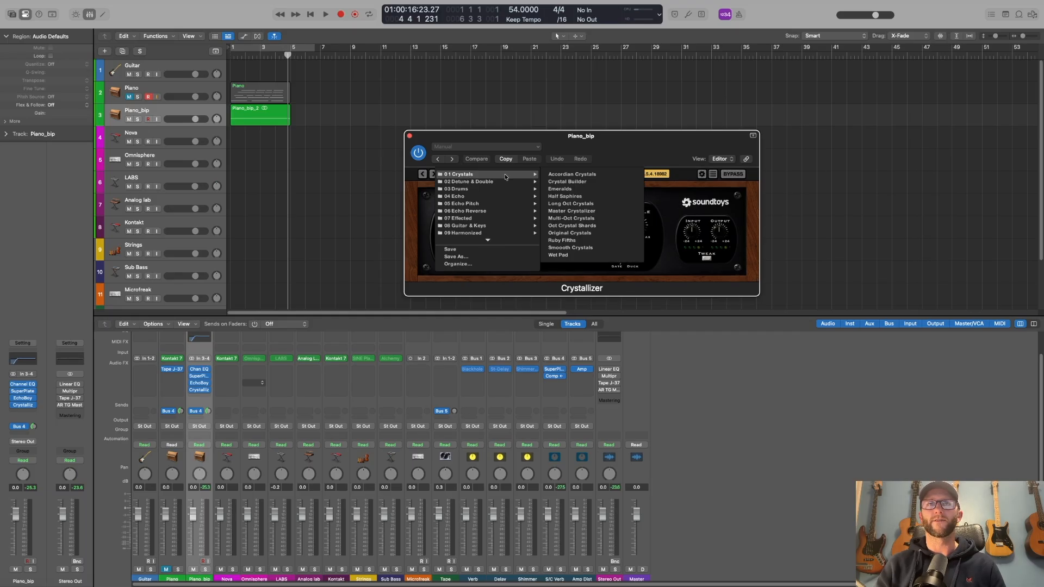
pyautogui.click(570, 248)
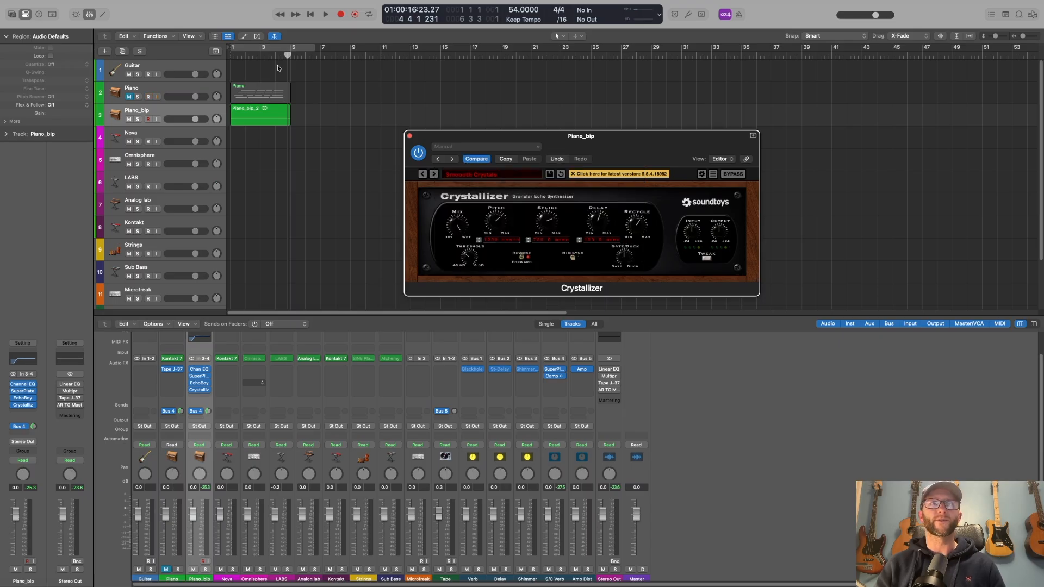
pyautogui.press('Return')
pyautogui.press('space')
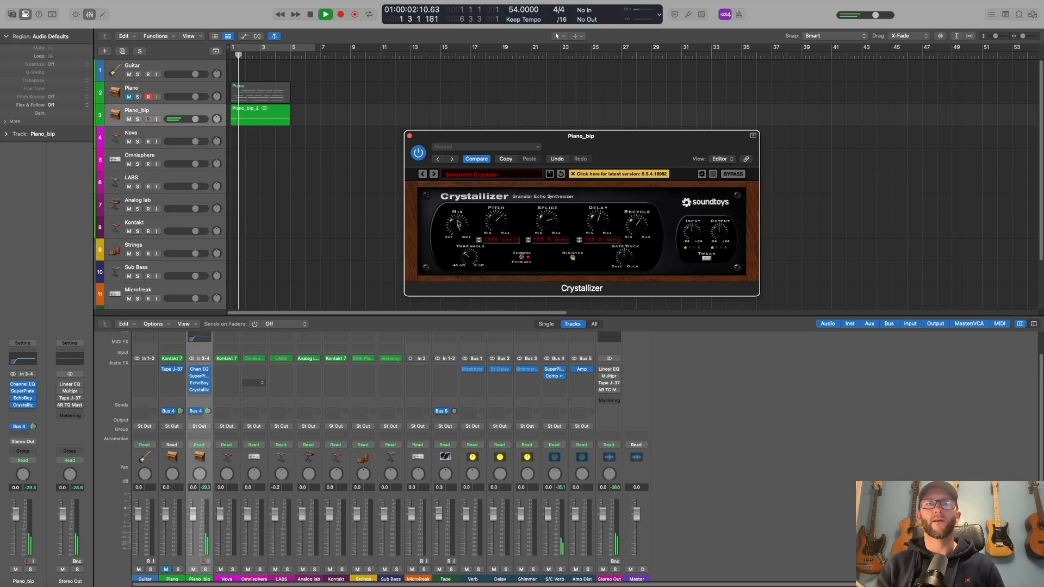
pyautogui.moveTo(458, 225); pyautogui.dragTo(458, 291)
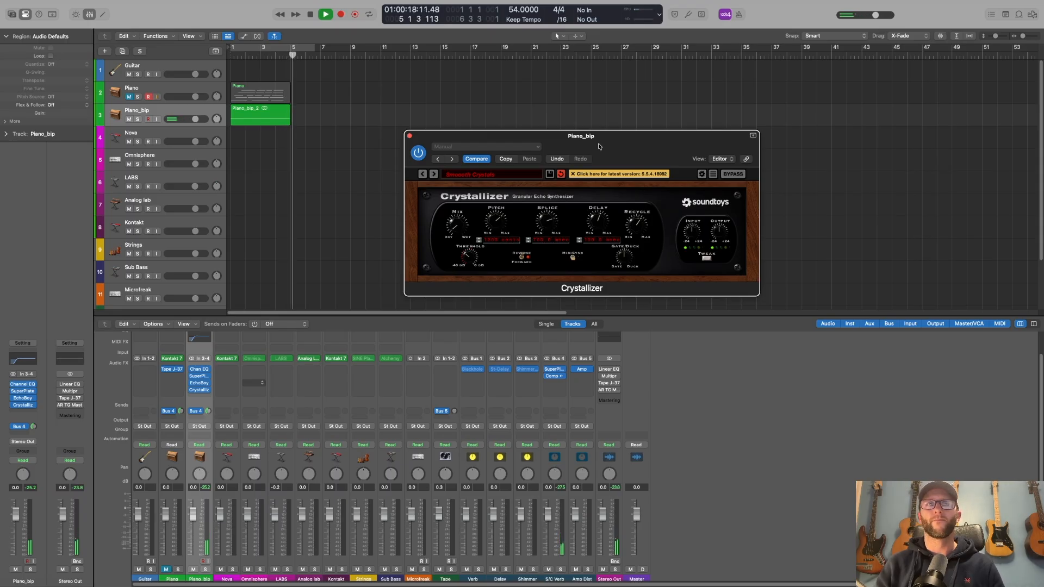
# Close Crystallizer, set a cycle range over bars 1 to 5 and play the looped piano from the start
pyautogui.click(410, 135)
pyautogui.press('space')
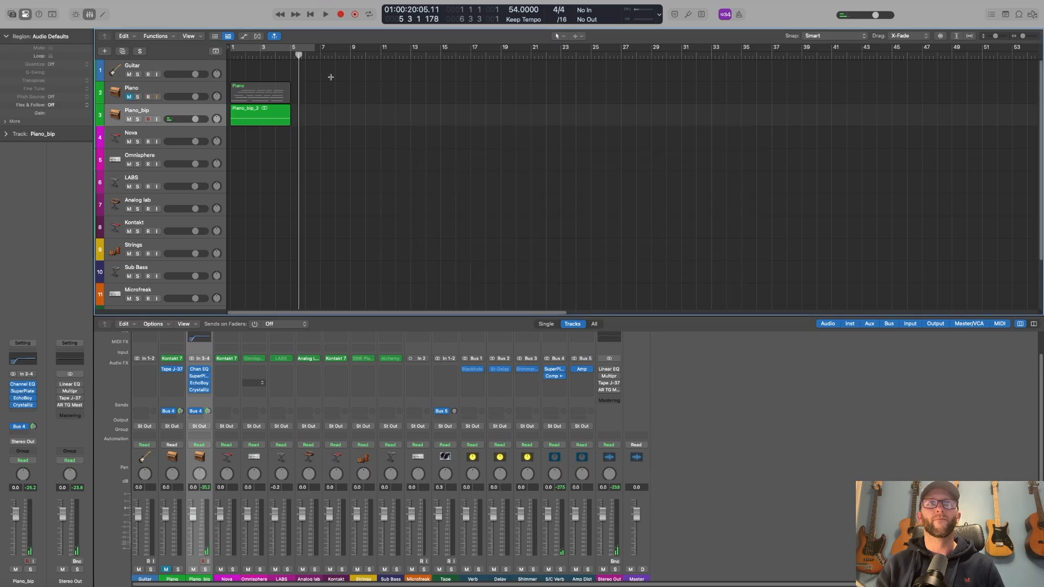
pyautogui.click(292, 49)
pyautogui.moveTo(313, 47); pyautogui.dragTo(288, 53)
pyautogui.press('space')
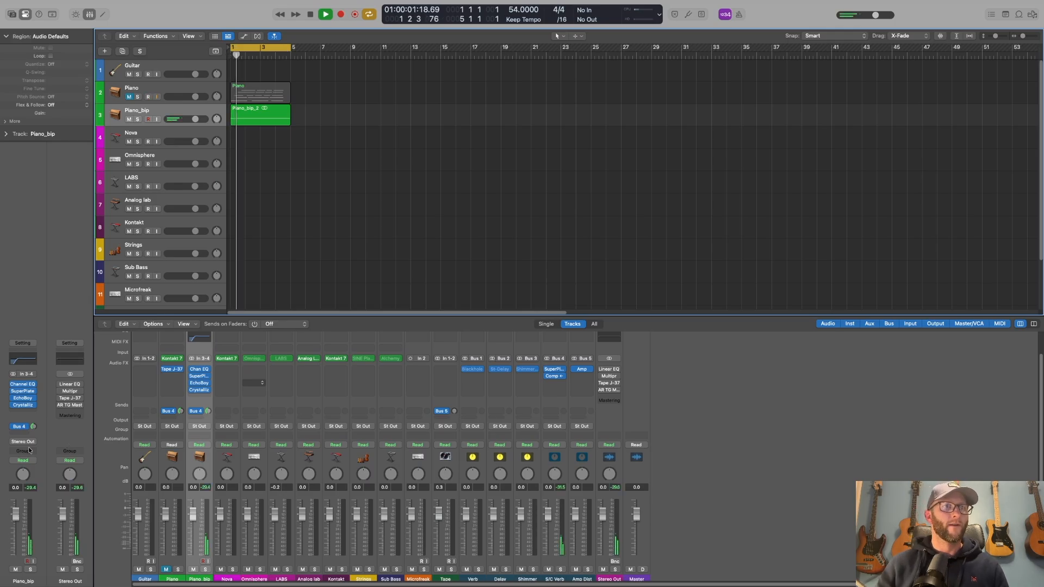
# Insert the stereo Soundtoys PanMan auto-panner after Crystallizer on the Piano_bip track
pyautogui.click(30, 411)
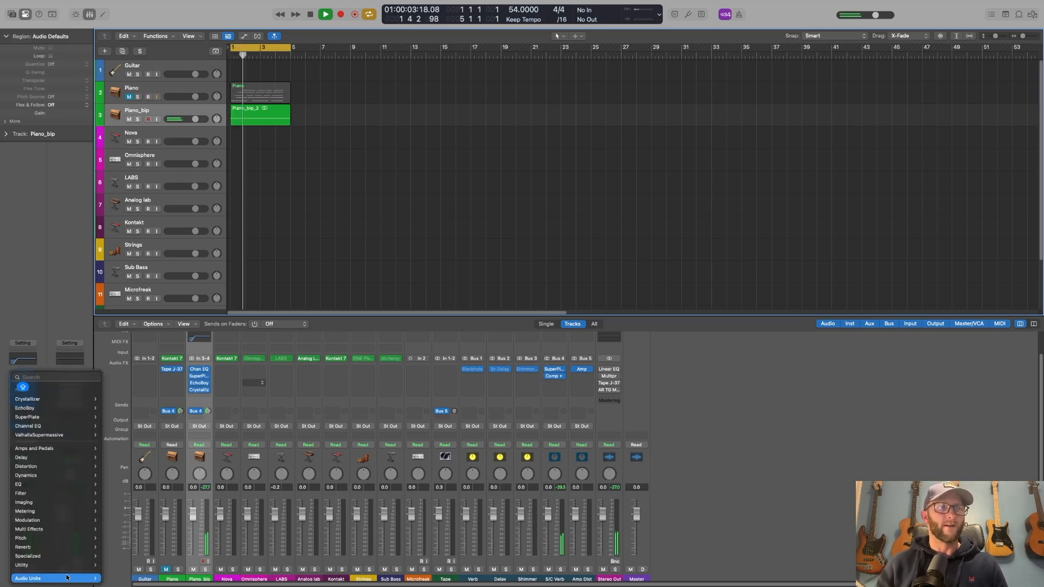
pyautogui.moveTo(66, 580)
pyautogui.moveTo(131, 542)
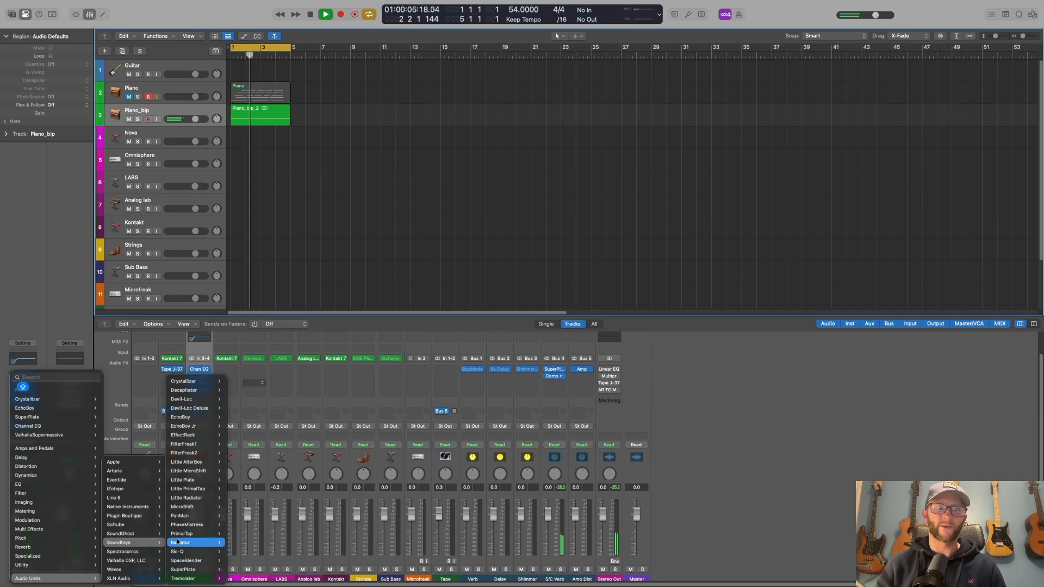
pyautogui.moveTo(183, 542)
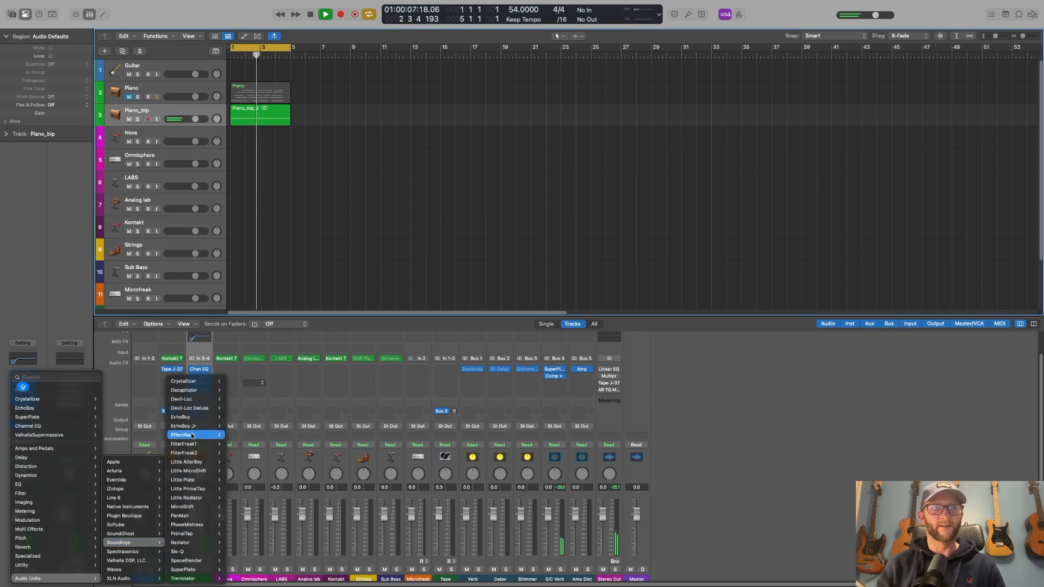
pyautogui.moveTo(193, 427)
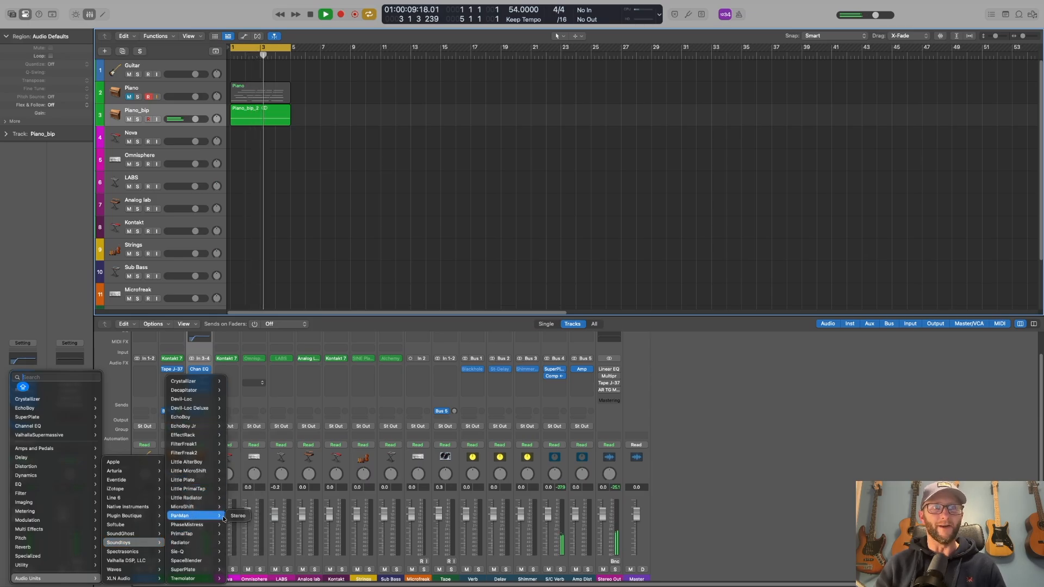
pyautogui.click(231, 517)
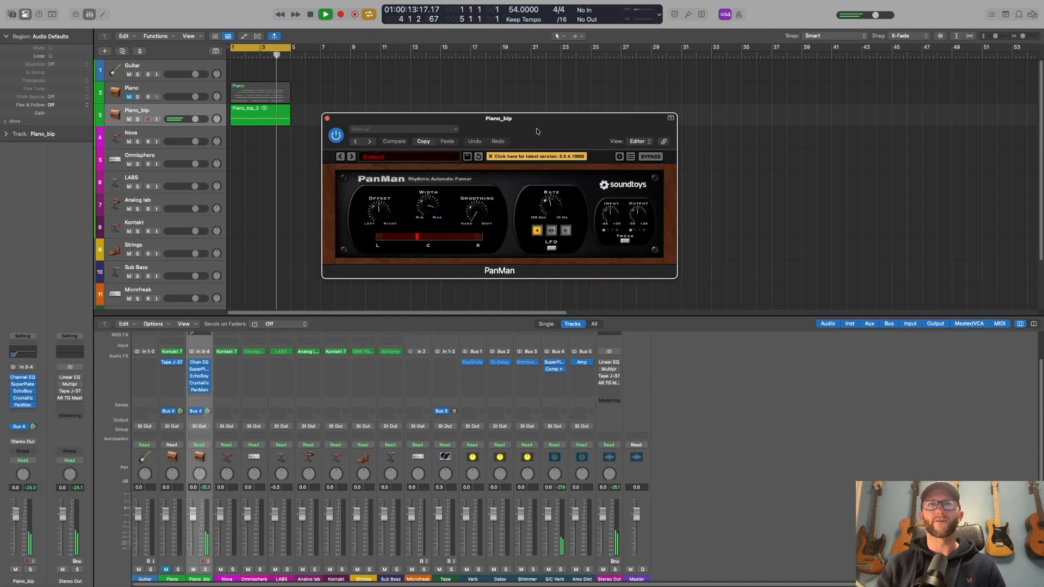
# Load PanMan's saved slow-pan user preset, audition the panned piano and close the plug-in
pyautogui.click(424, 157)
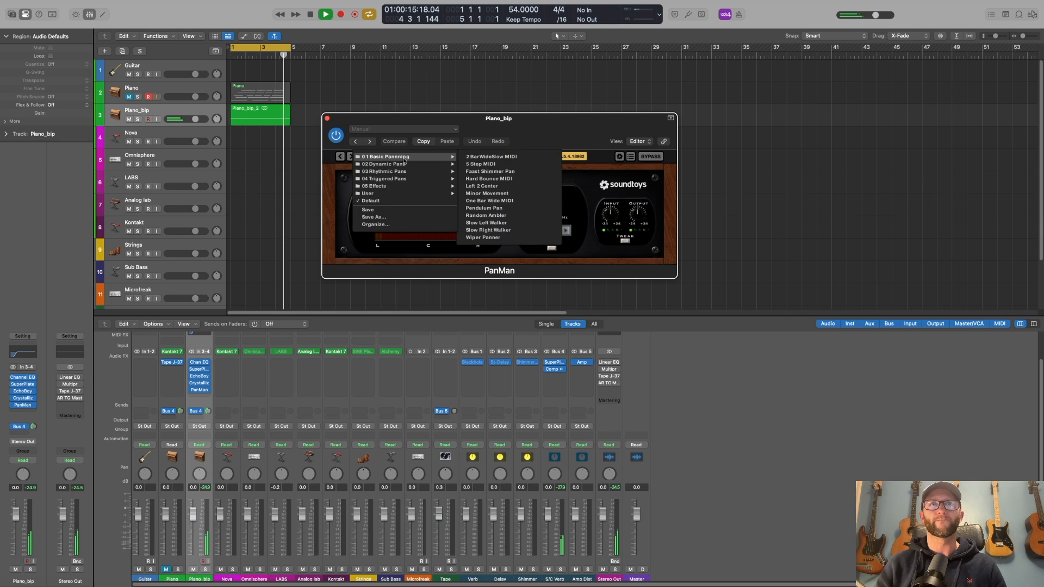
pyautogui.moveTo(397, 194)
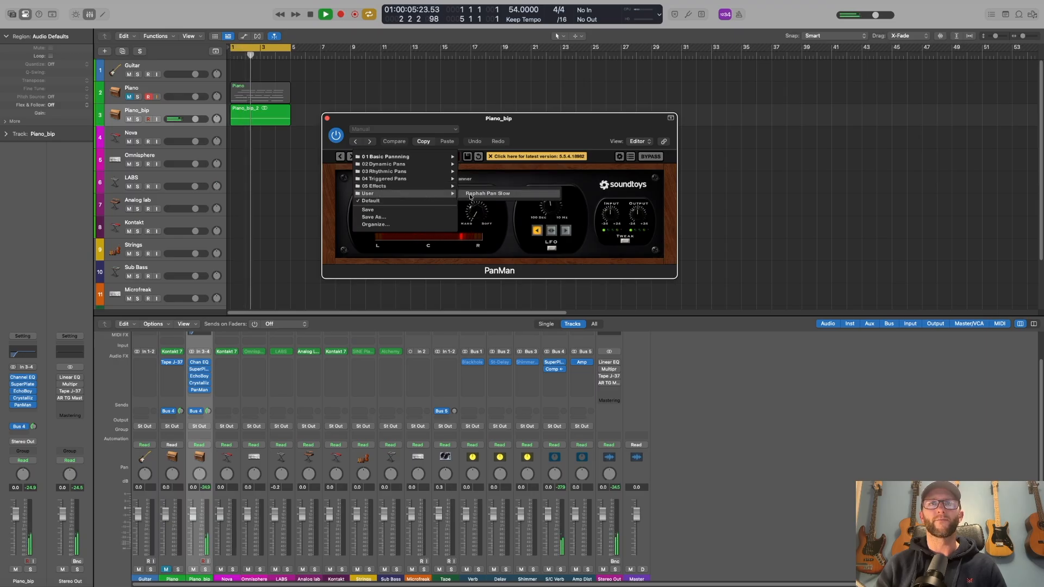
pyautogui.click(489, 194)
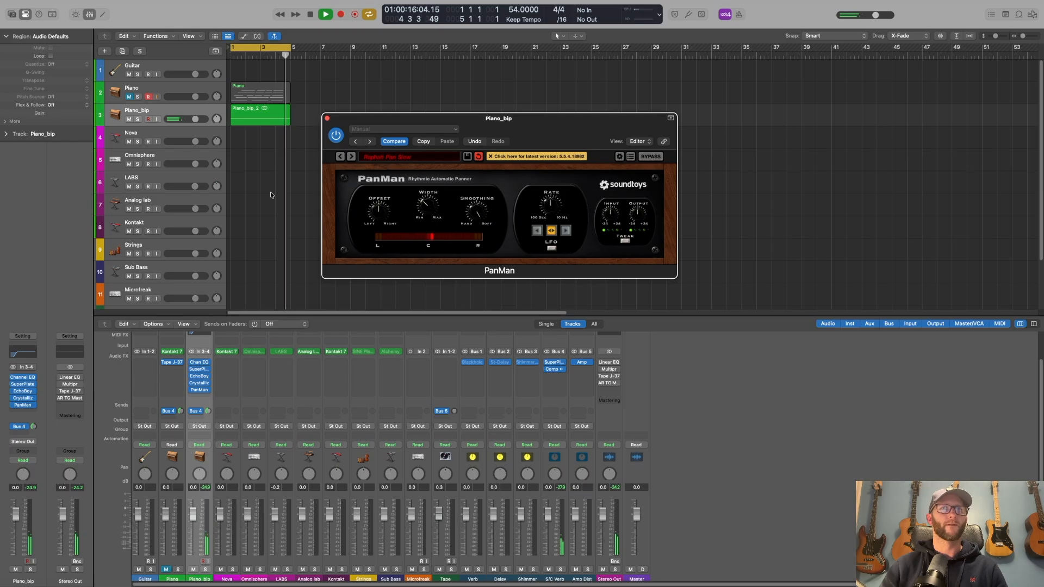
pyautogui.click(327, 119)
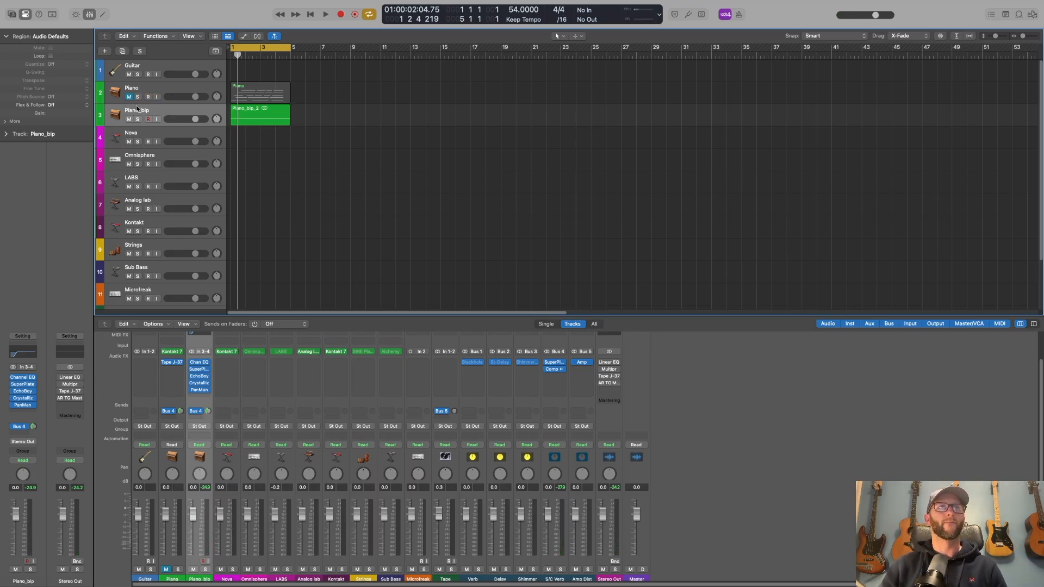
# Bounce the Piano_bip_2 region in place to a new track as Piano_bip_2_bip, including effects, with Overload Protection Only
pyautogui.click(213, 113)
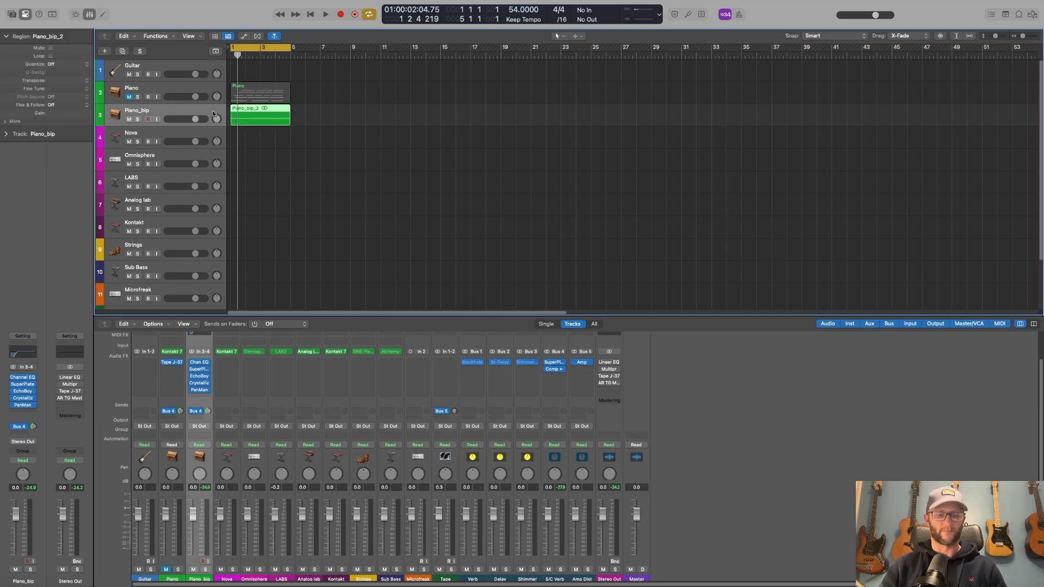
pyautogui.hotkey('ctrl', 'b')
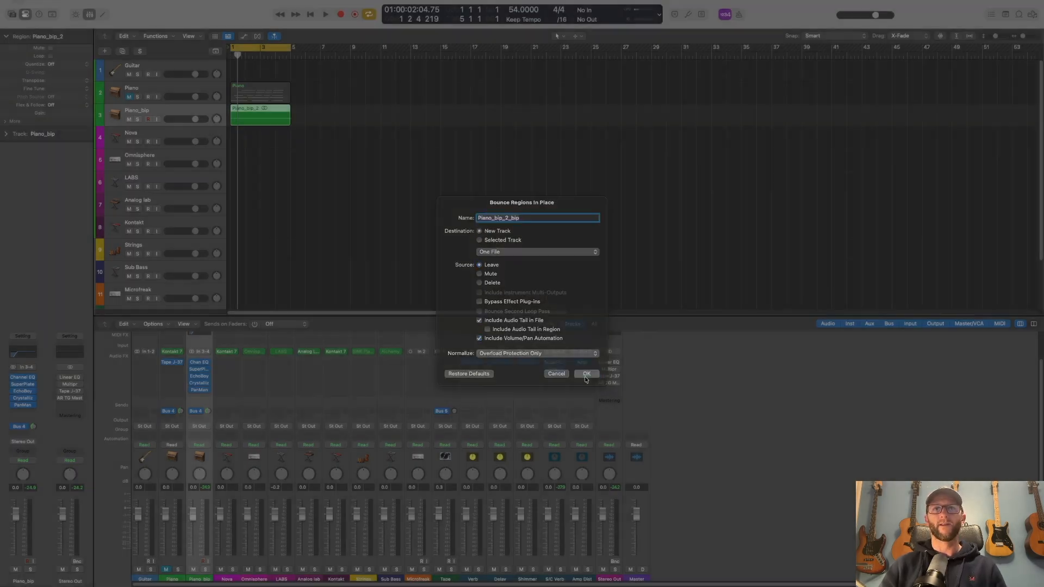
pyautogui.click(585, 376)
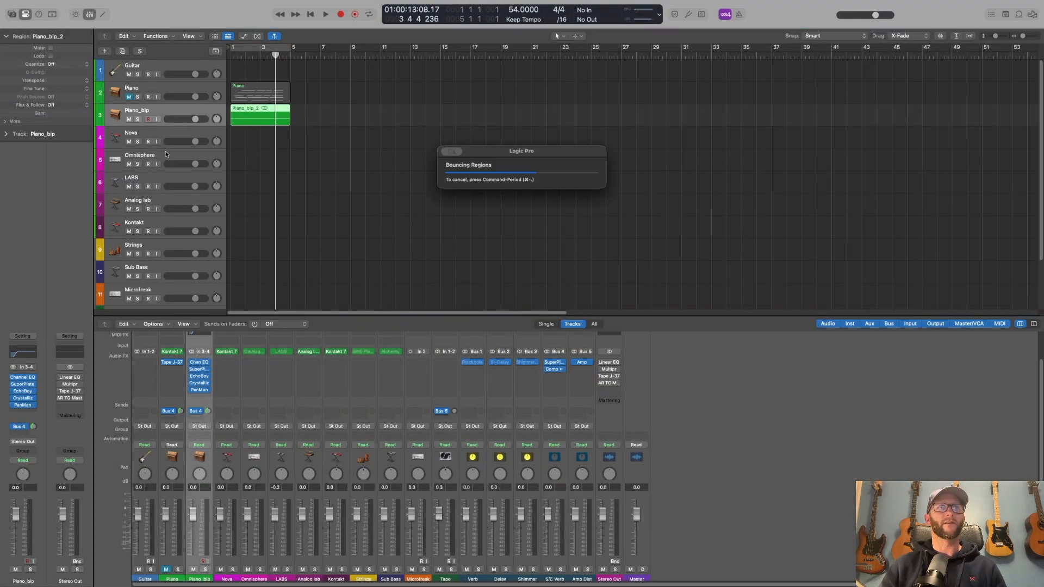
# Mute the Piano_bip track and audition the newly bounced Piano_bip_2_bip region
pyautogui.click(130, 119)
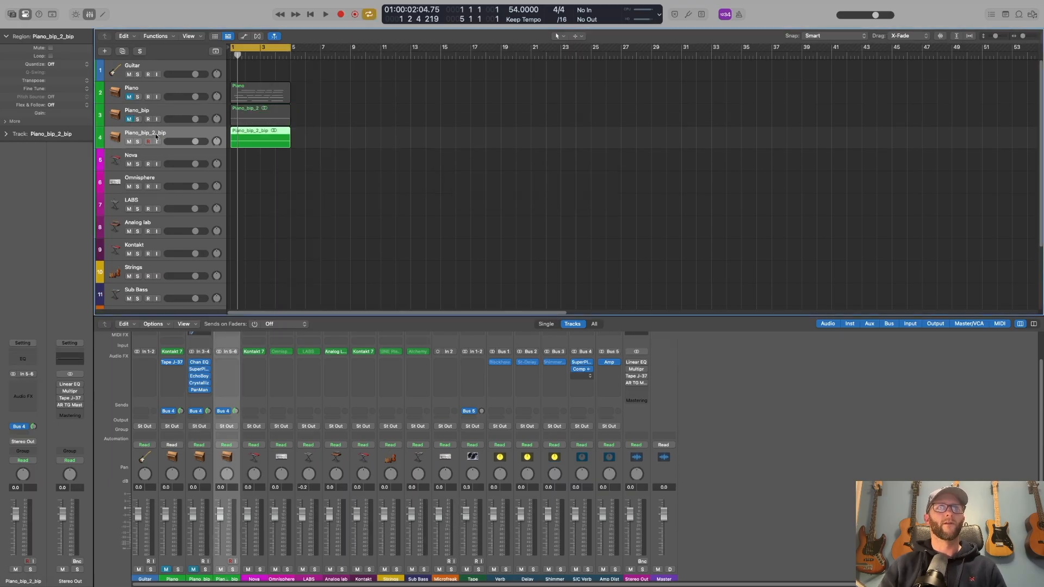
pyautogui.press('space')
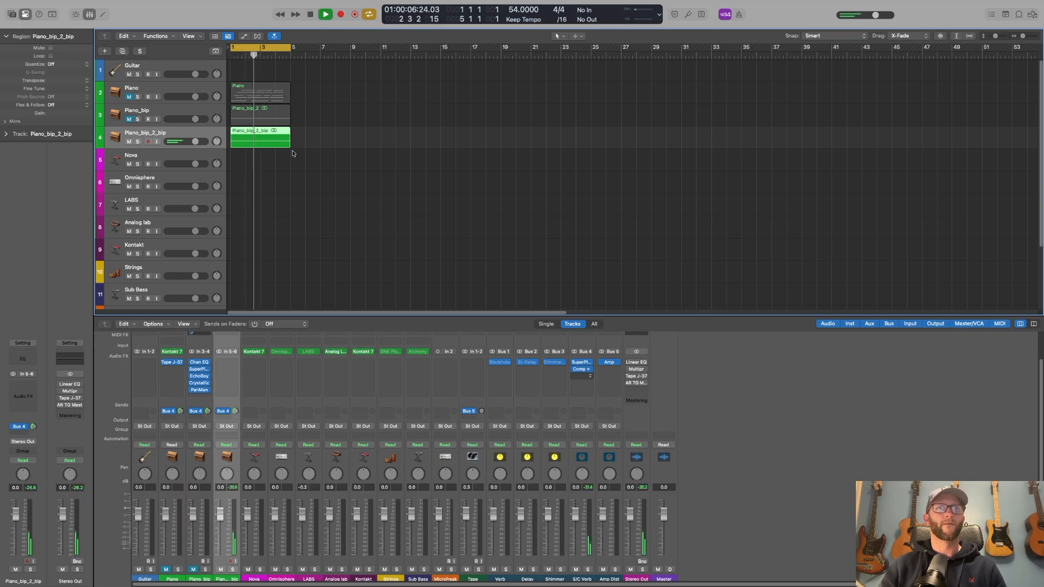
pyautogui.press('space')
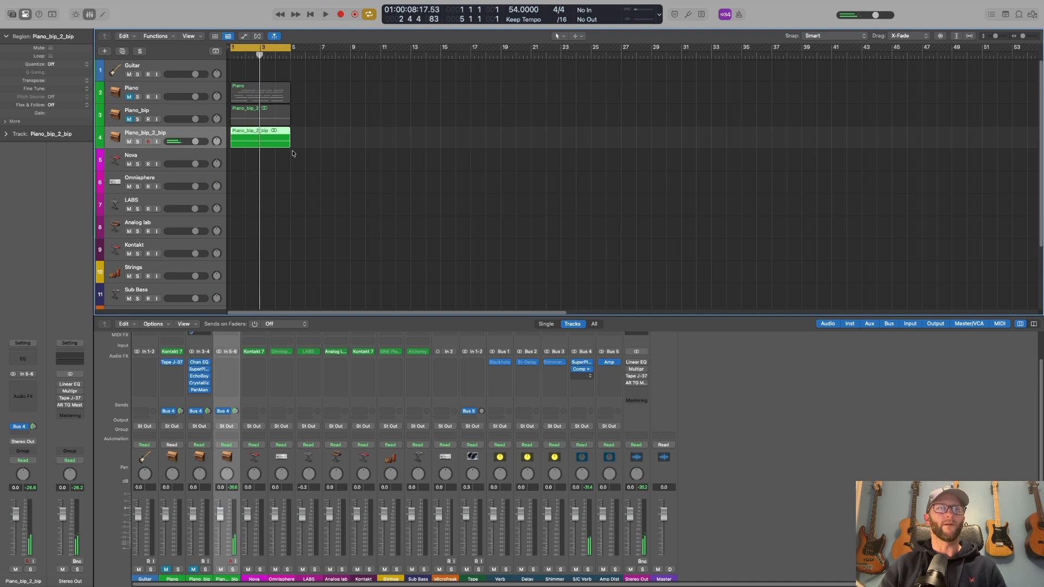
# Insert the stereo ValhallaSupermassive reverb on the Piano_bip_2_bip track and move its window clear of the regions
pyautogui.click(35, 385)
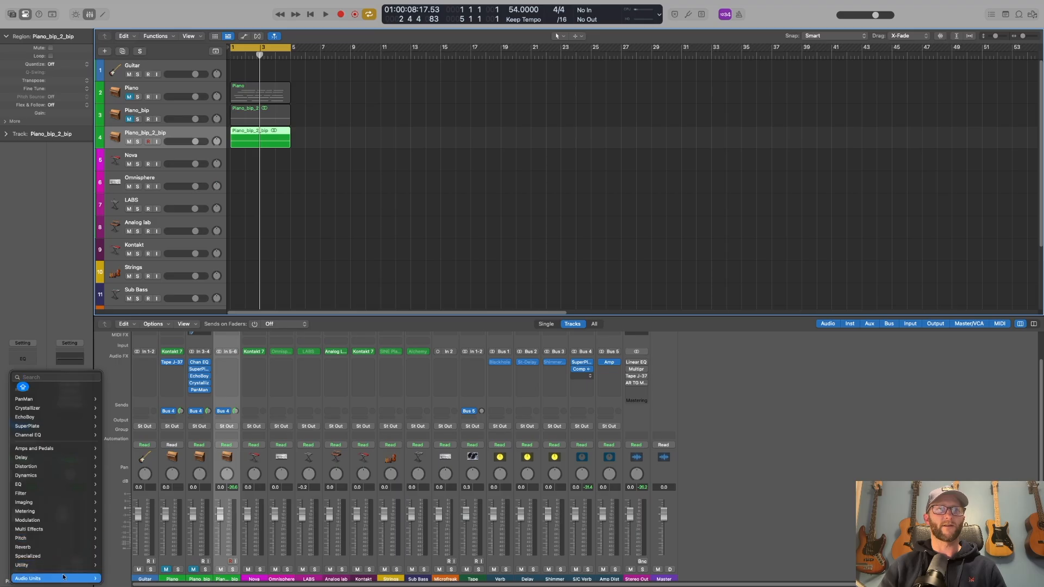
pyautogui.moveTo(64, 575)
pyautogui.moveTo(130, 561)
pyautogui.moveTo(217, 578)
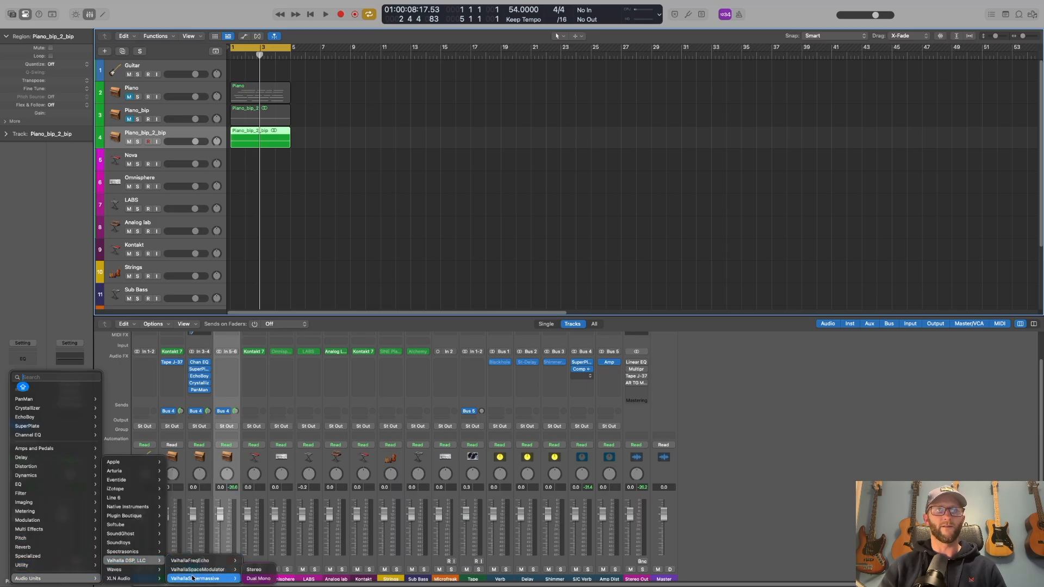
pyautogui.click(253, 570)
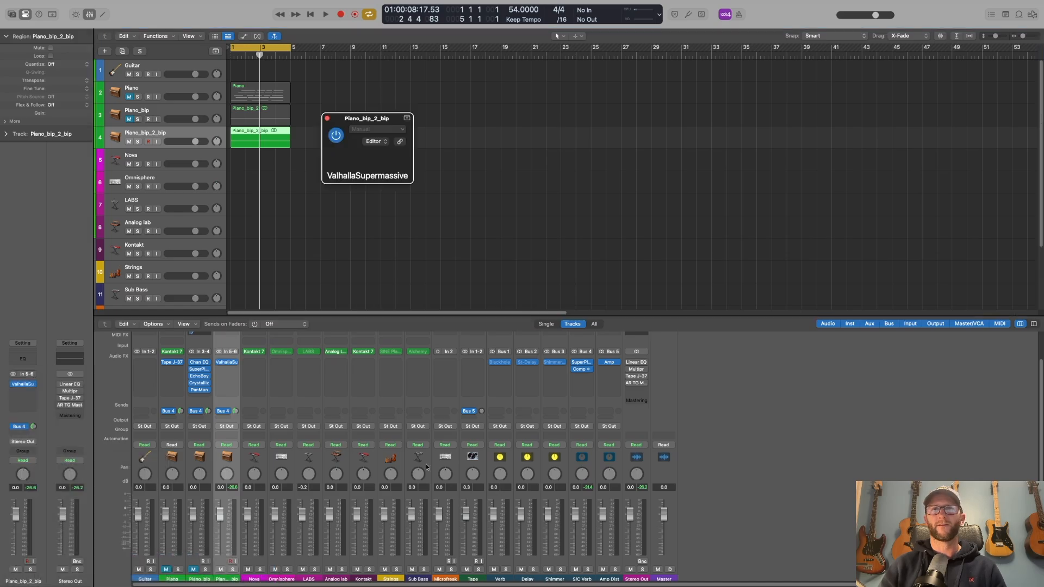
pyautogui.moveTo(557, 119); pyautogui.dragTo(601, 80)
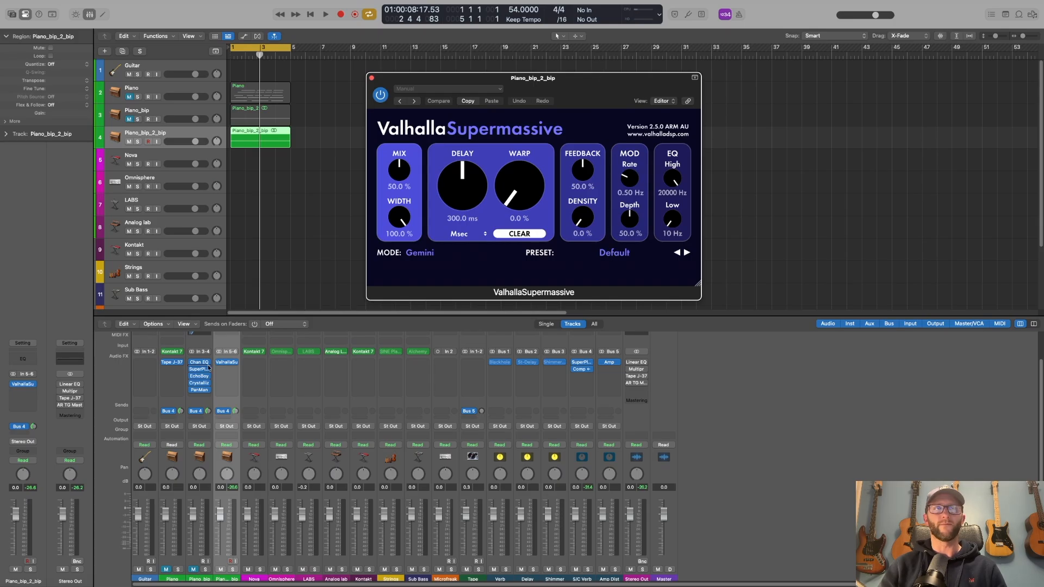
# Load Supermassive's CirrusMajorEchoHall preset from the C-Large reverbs
pyautogui.click(25, 386)
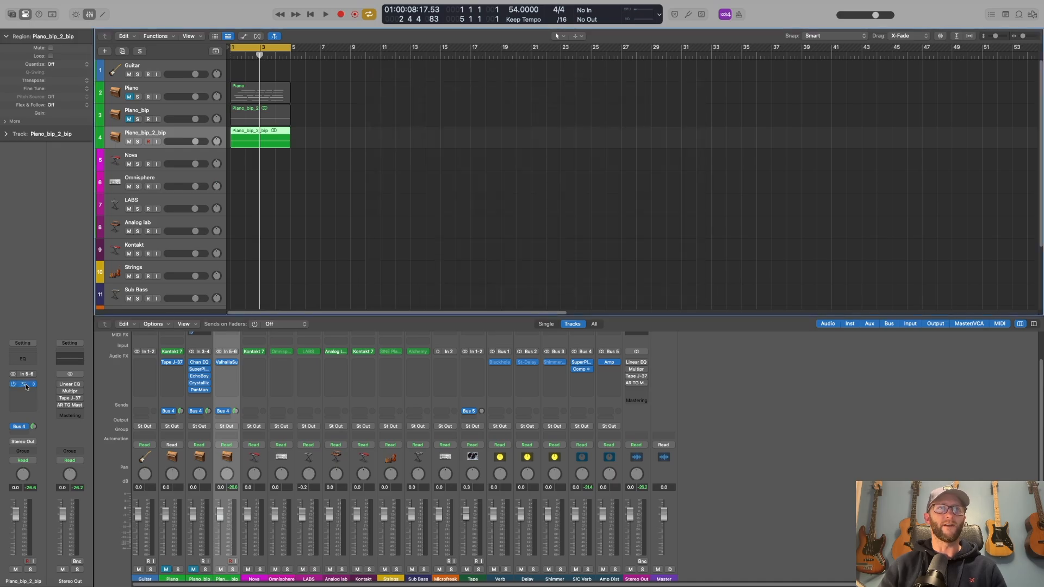
pyautogui.click(25, 386)
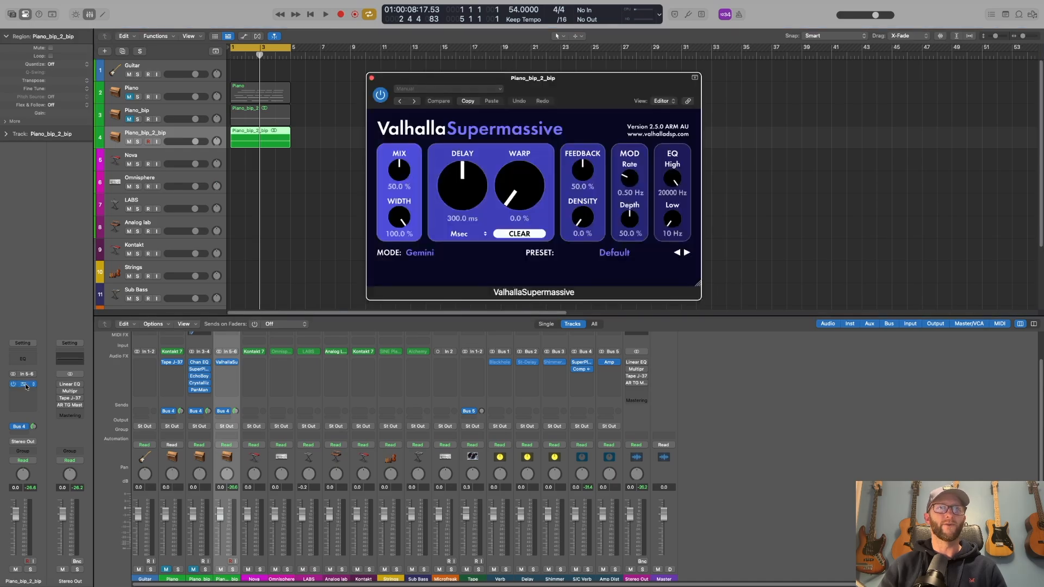
pyautogui.click(615, 254)
pyautogui.moveTo(594, 360)
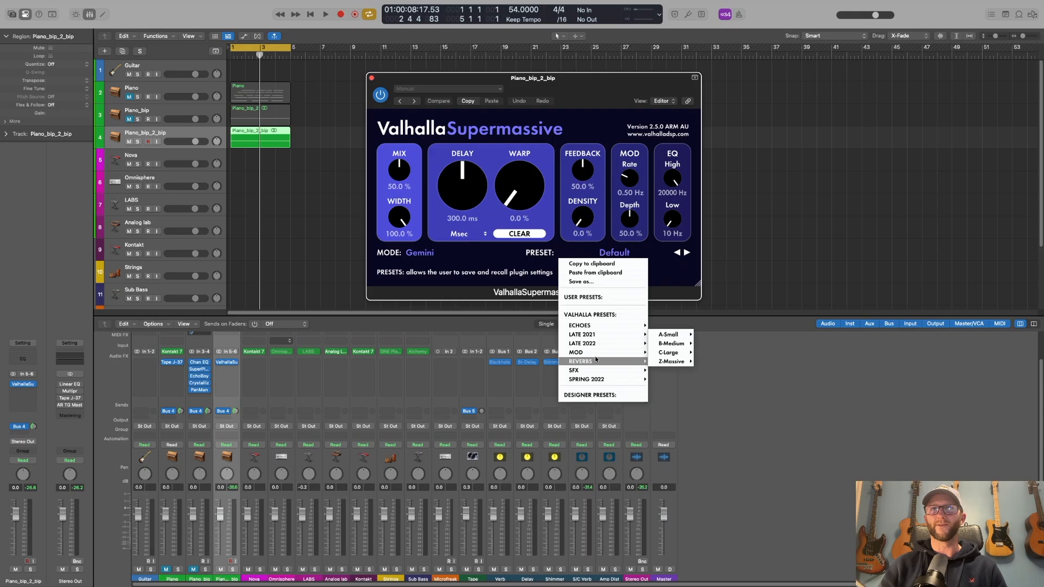
pyautogui.moveTo(661, 363)
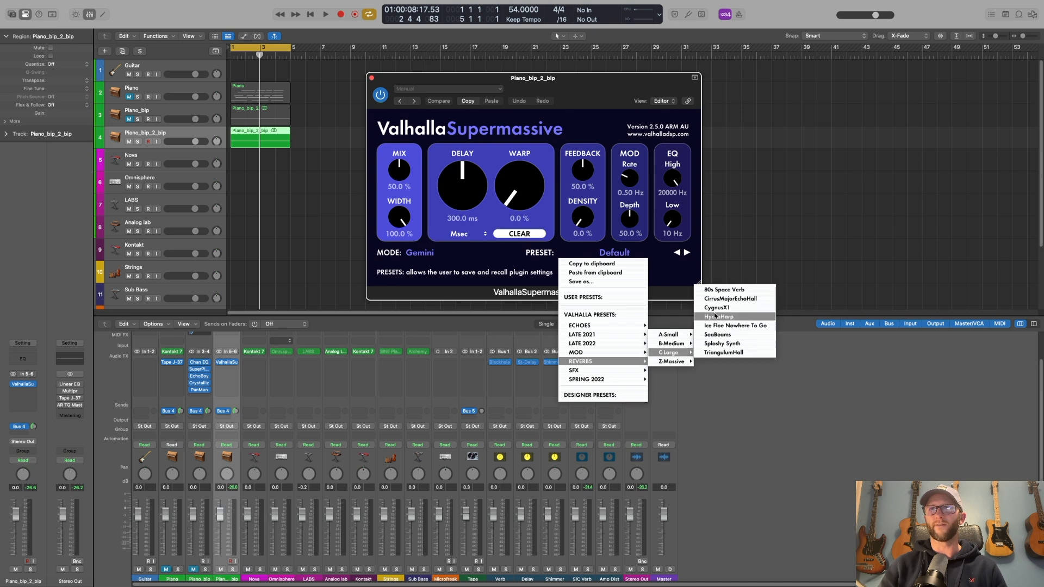
pyautogui.click(717, 299)
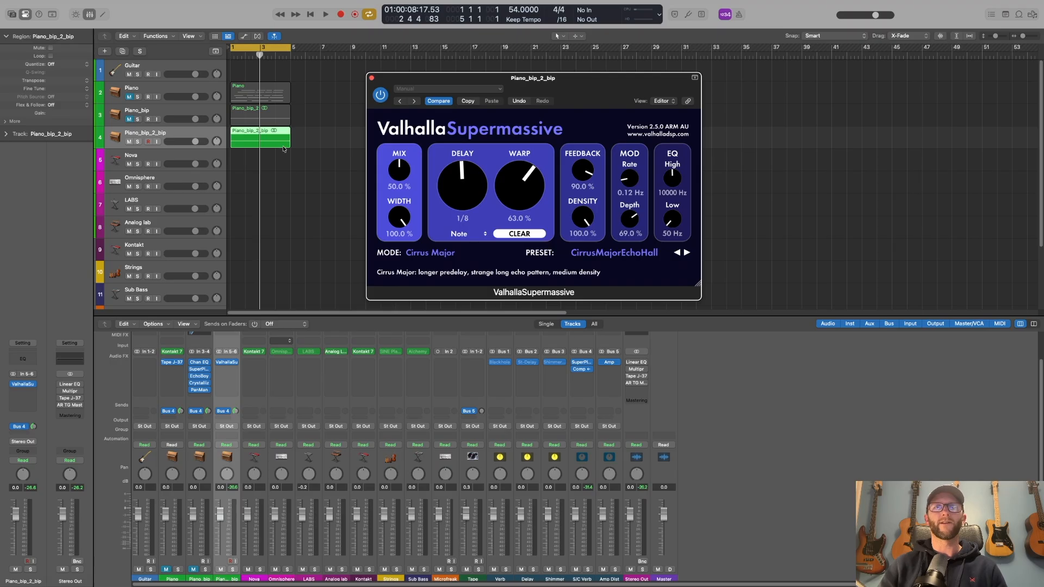
# Lower Supermassive's feedback to 27.6% and play the loop to audition the reverb
pyautogui.moveTo(582, 171); pyautogui.dragTo(579, 198)
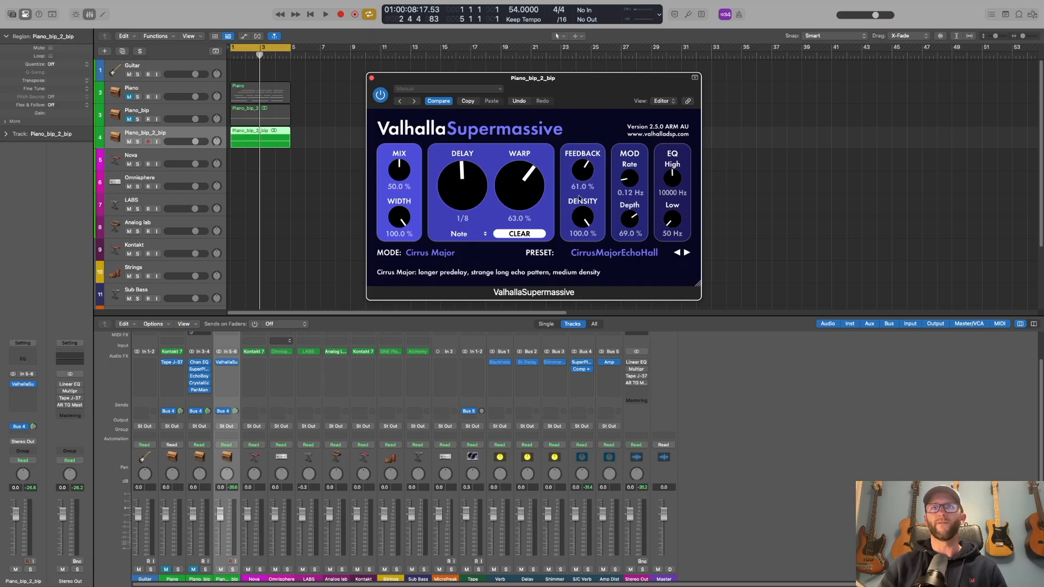
pyautogui.moveTo(580, 233); pyautogui.dragTo(580, 231)
pyautogui.press('space')
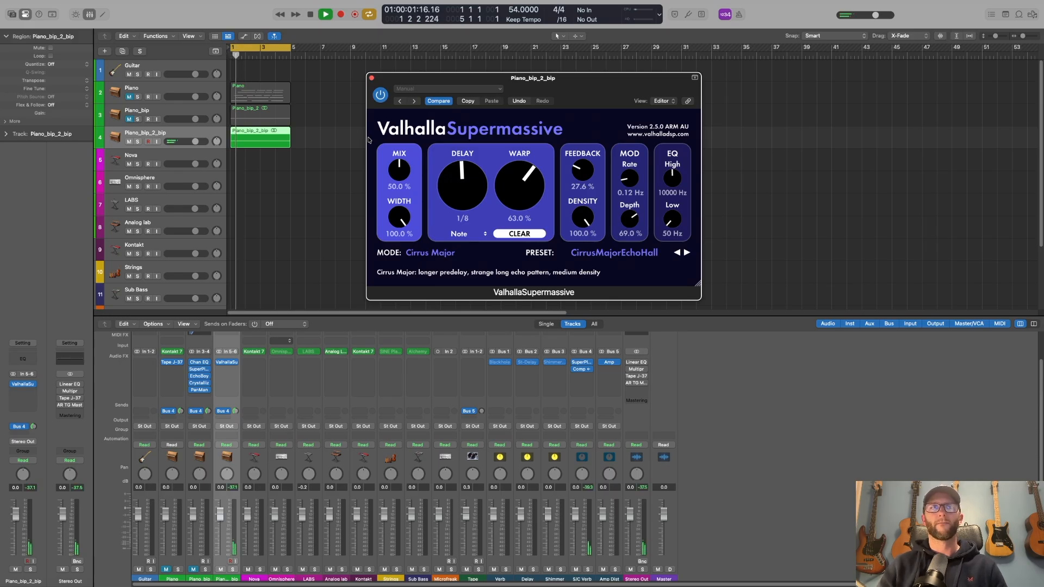
pyautogui.moveTo(566, 101); pyautogui.dragTo(642, 94)
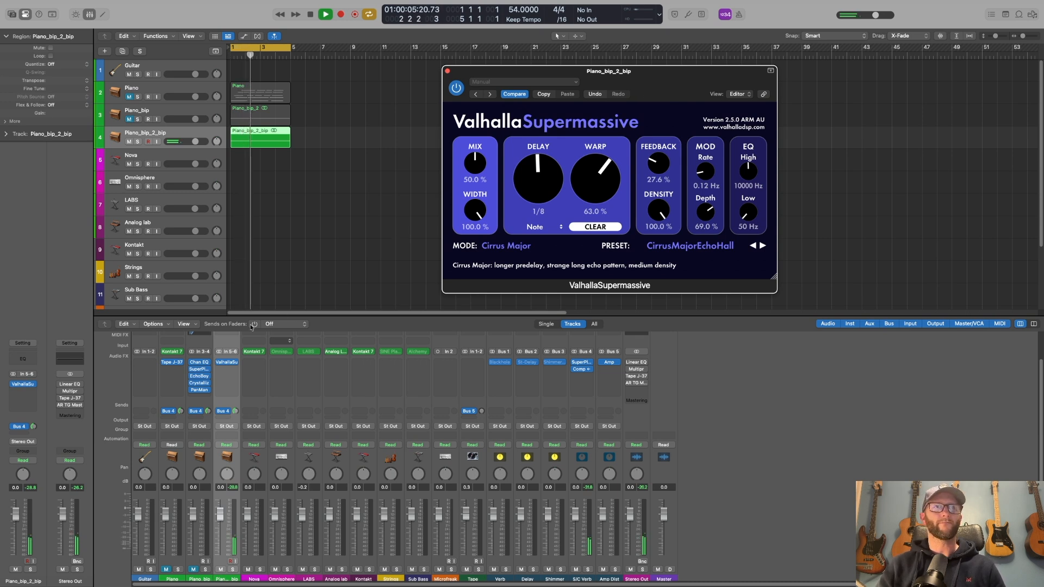
# Add a Channel EQ after Supermassive and lower its high shelf by 6.8 dB at about 1080 Hz
pyautogui.doubleClick(23, 357)
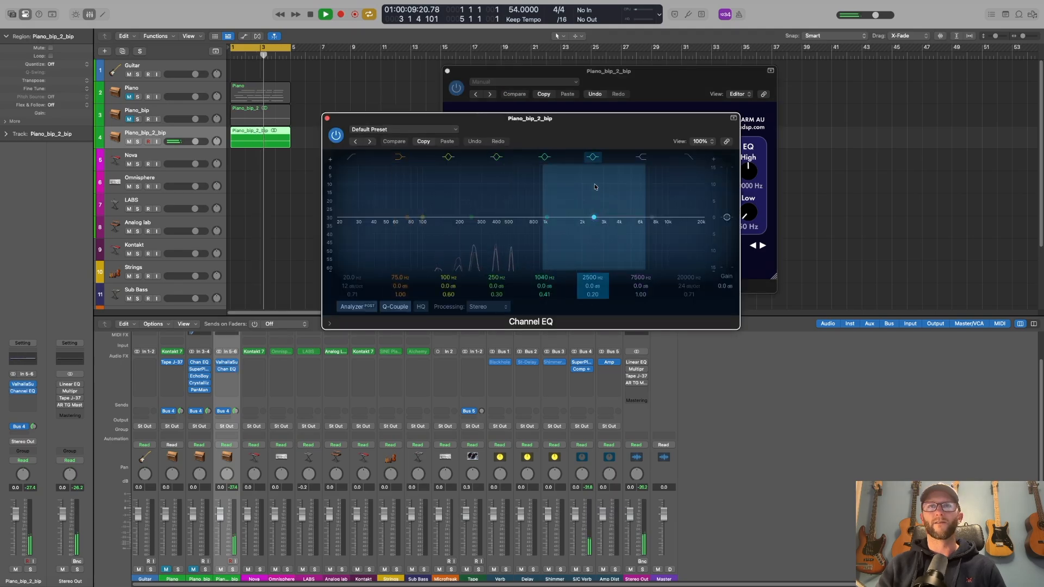
pyautogui.click(657, 239)
pyautogui.moveTo(655, 230); pyautogui.dragTo(551, 248)
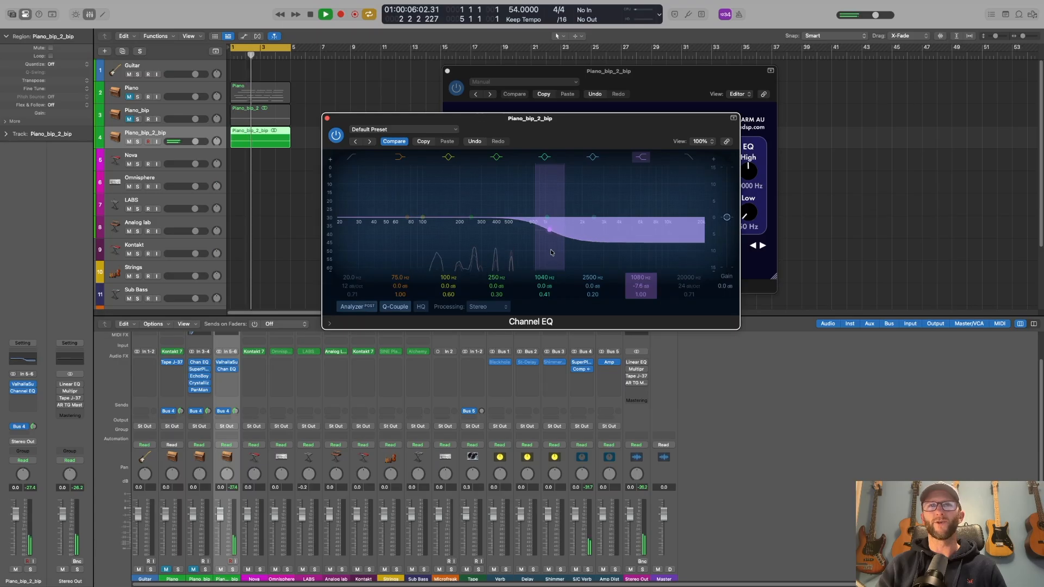
pyautogui.moveTo(551, 253); pyautogui.dragTo(550, 249)
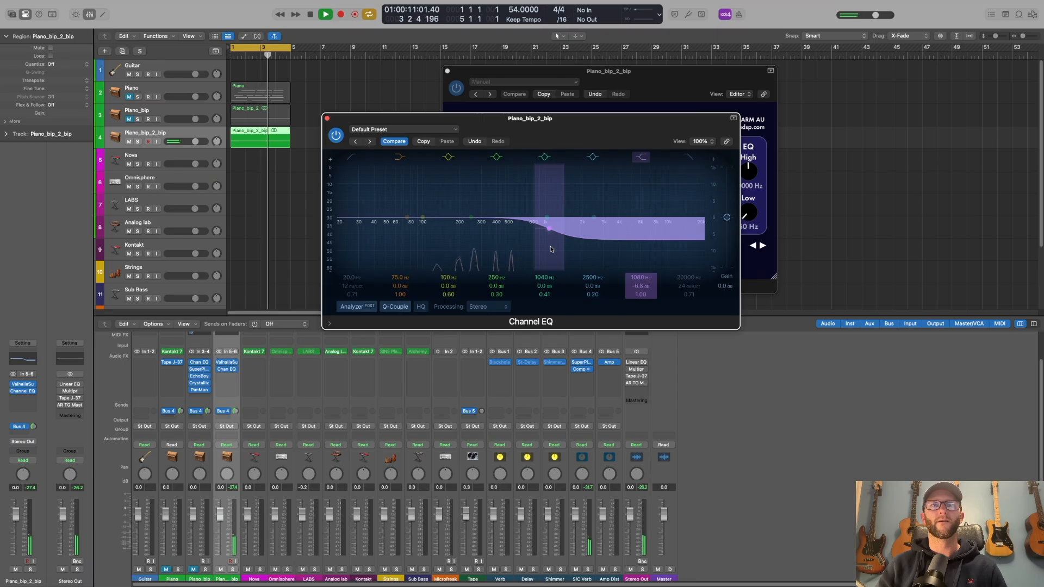
pyautogui.click(327, 118)
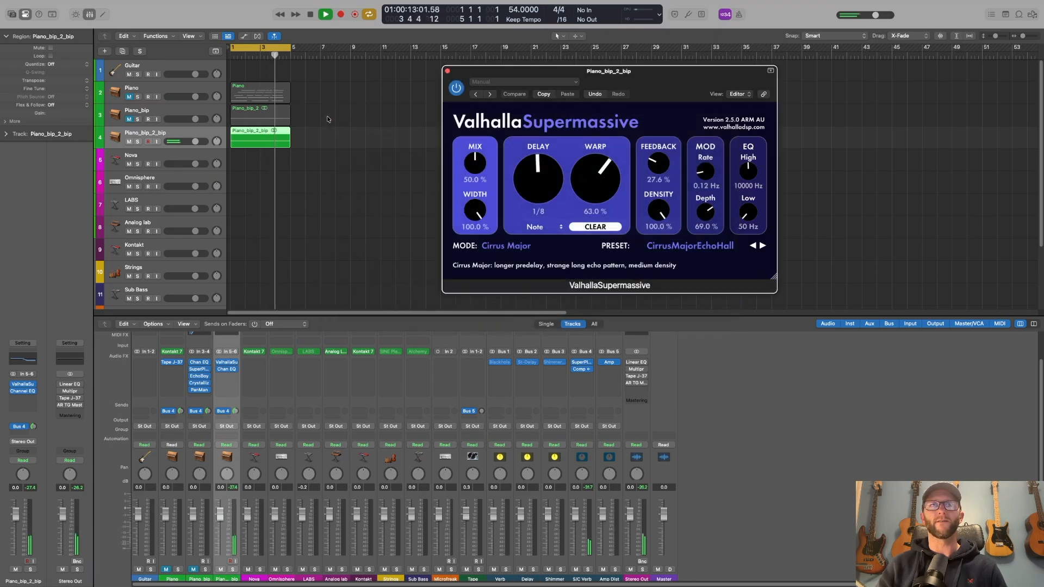
# Bounce the Piano_bip_2_bip region in place to a new track with the source left intact, and mute the source track
pyautogui.click(447, 72)
pyautogui.press('space')
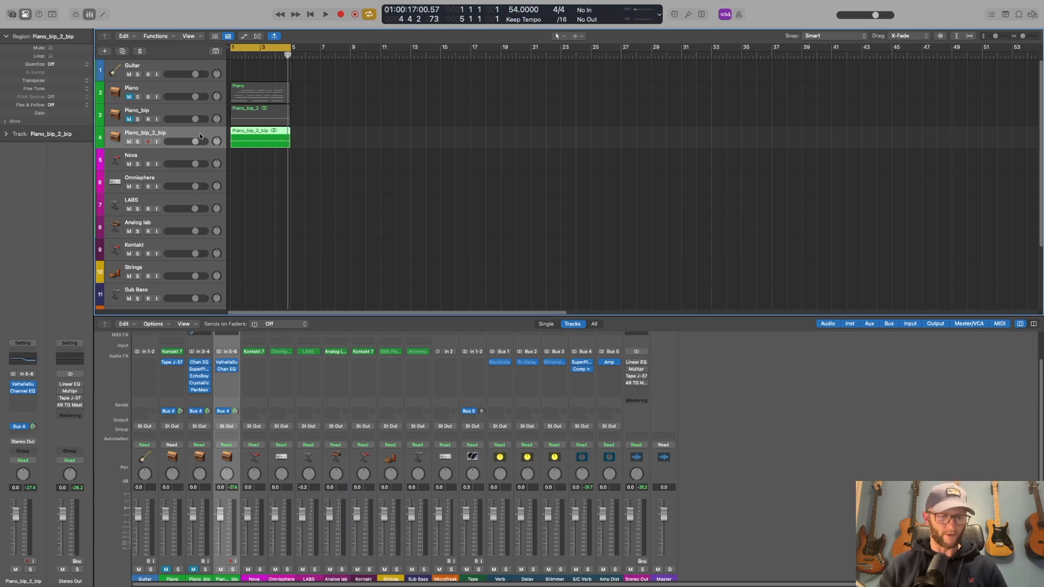
pyautogui.hotkey('ctrl', 'b')
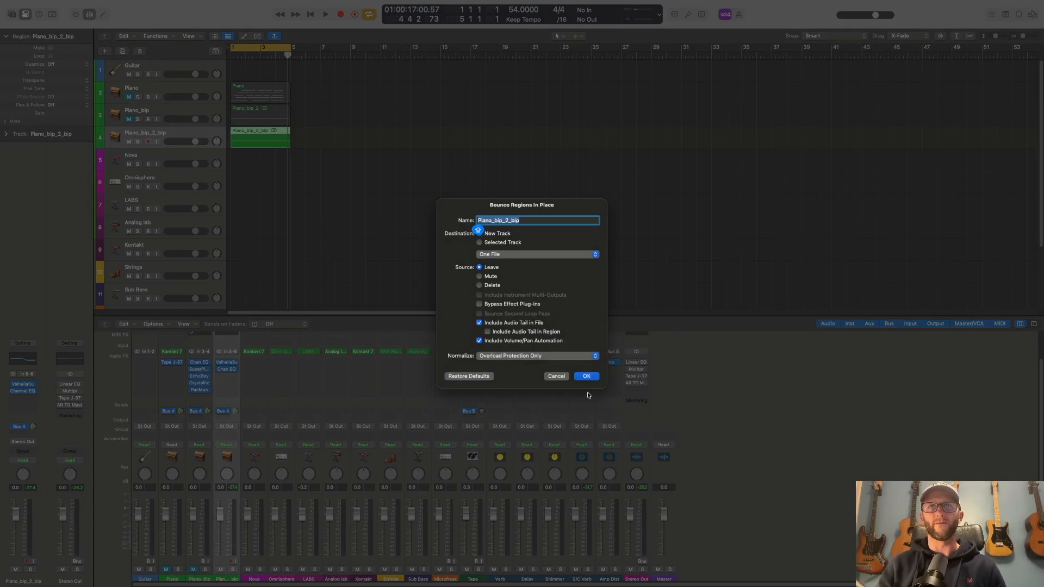
pyautogui.click(586, 377)
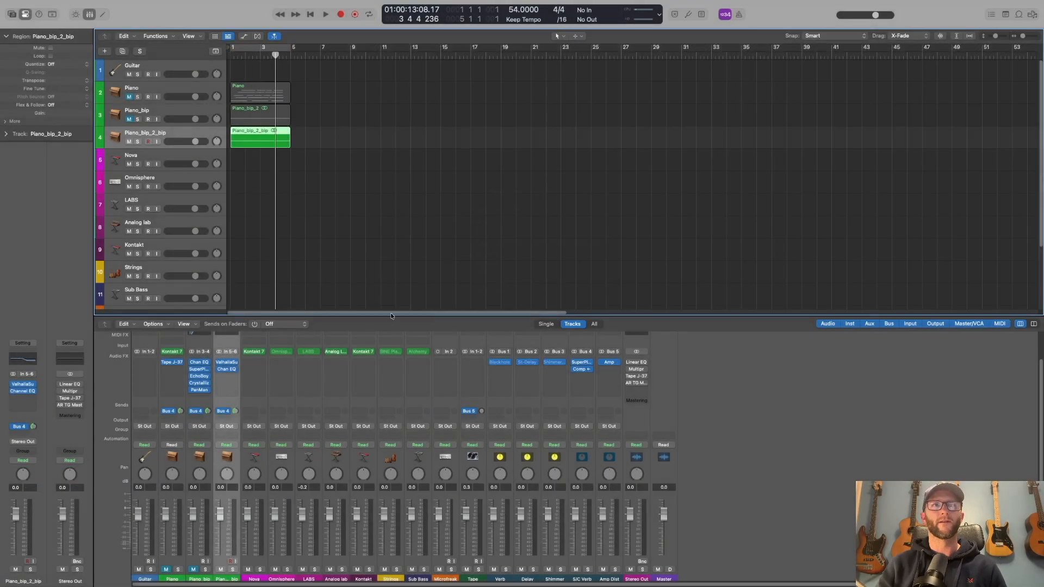
pyautogui.click(130, 142)
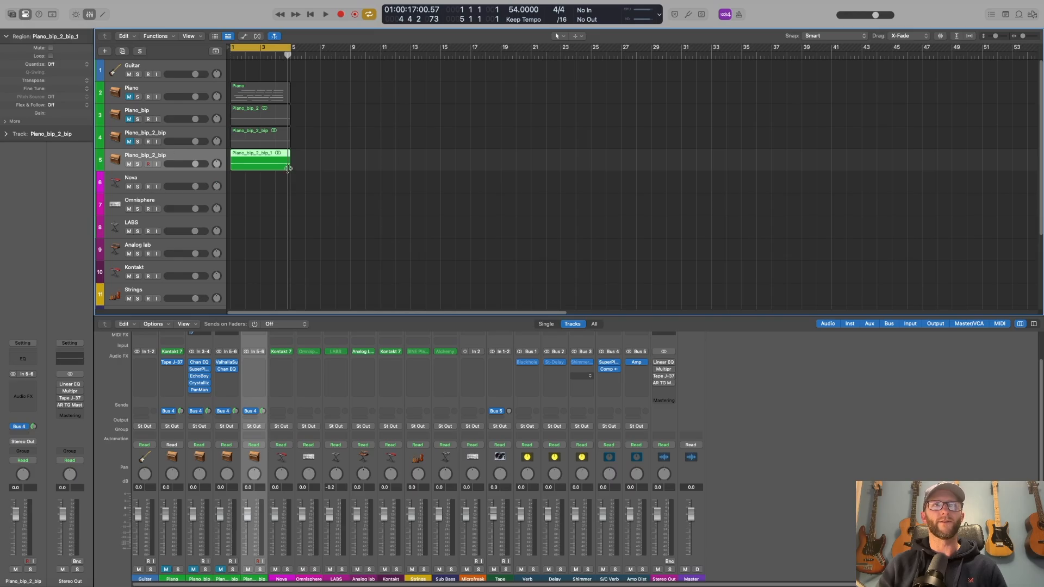
# Time-stretch the new bounced region to 8 bars, extend the cycle range to bar 9 and audition the result
pyautogui.moveTo(287, 168); pyautogui.dragTo(350, 164)
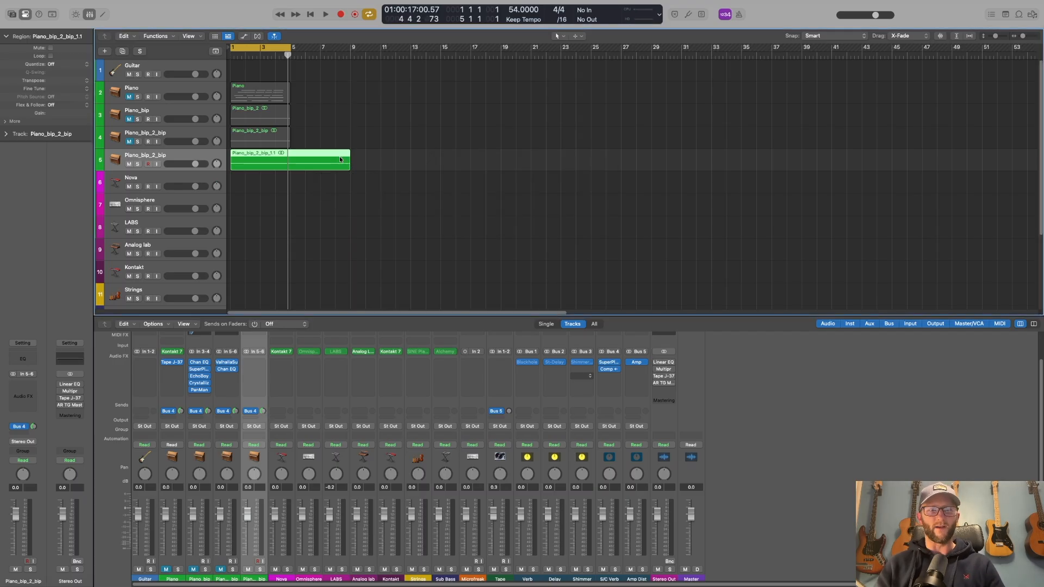
pyautogui.press('space')
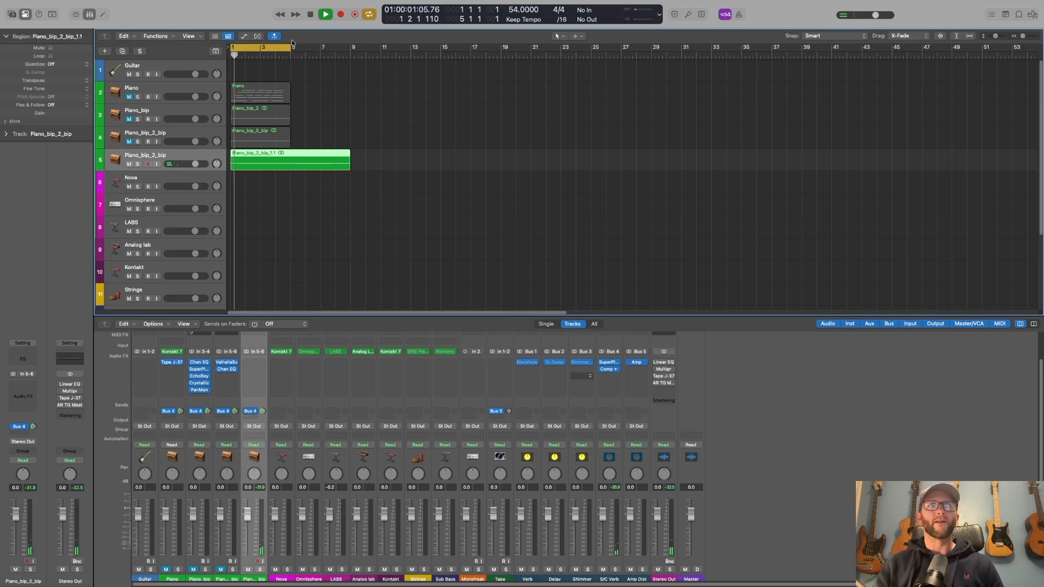
pyautogui.moveTo(291, 43); pyautogui.dragTo(351, 46)
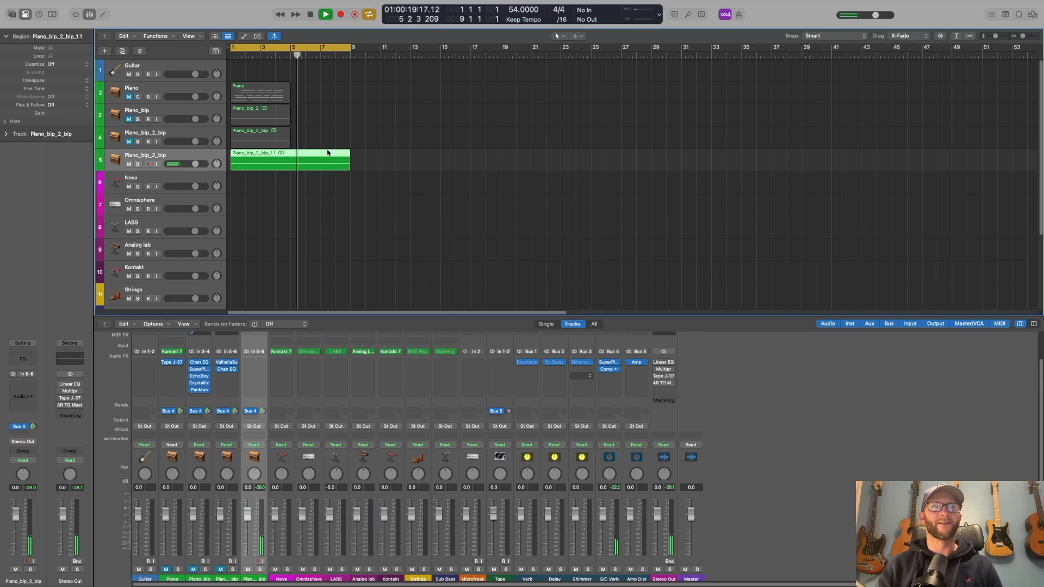
pyautogui.press('space')
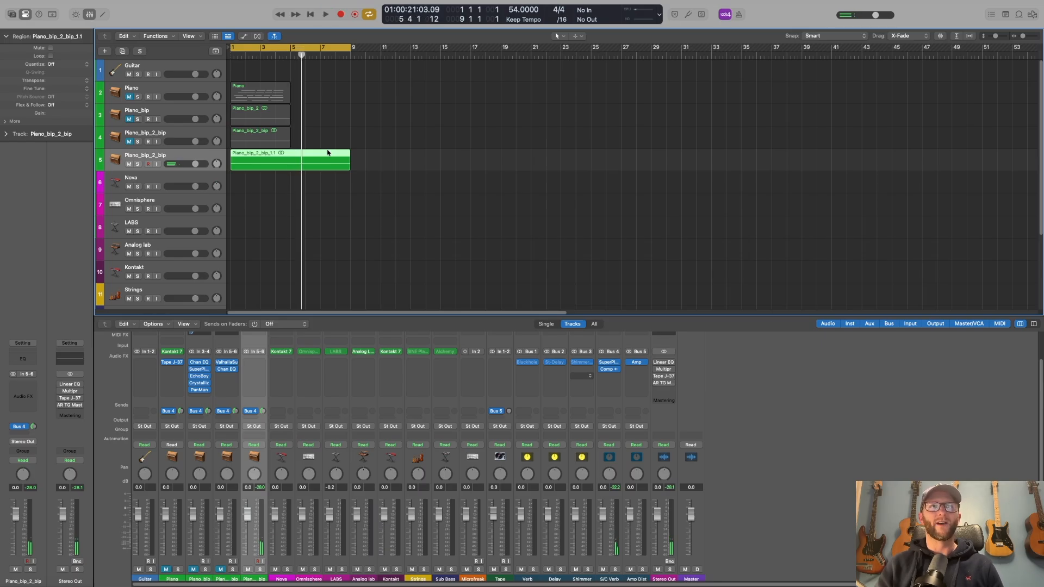
# Lay copies of the stretched region end to end up to about bar 28, stretching or compressing them to varied lengths
pyautogui.click(351, 55)
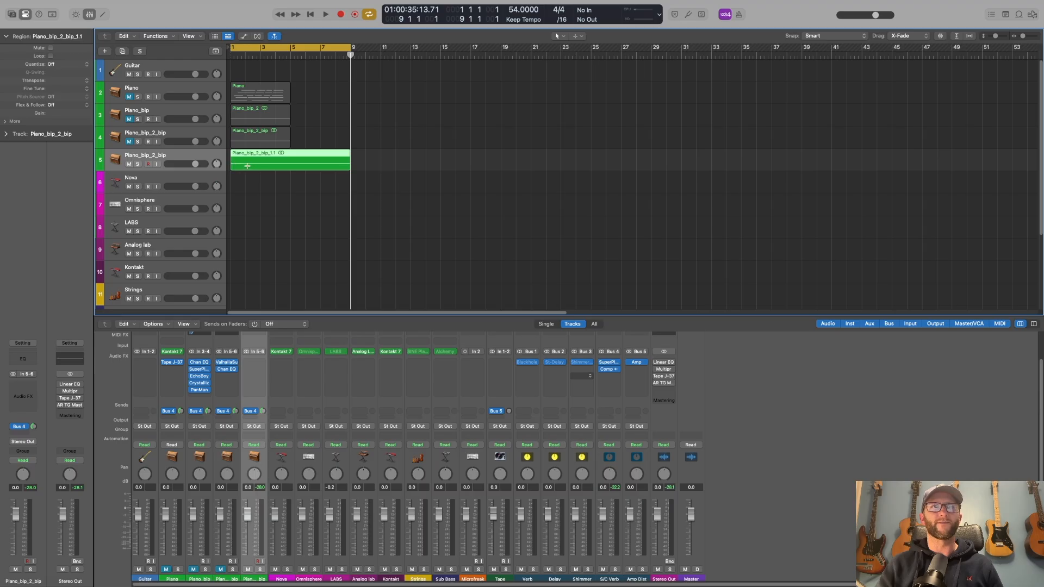
pyautogui.moveTo(257, 162); pyautogui.dragTo(414, 156)
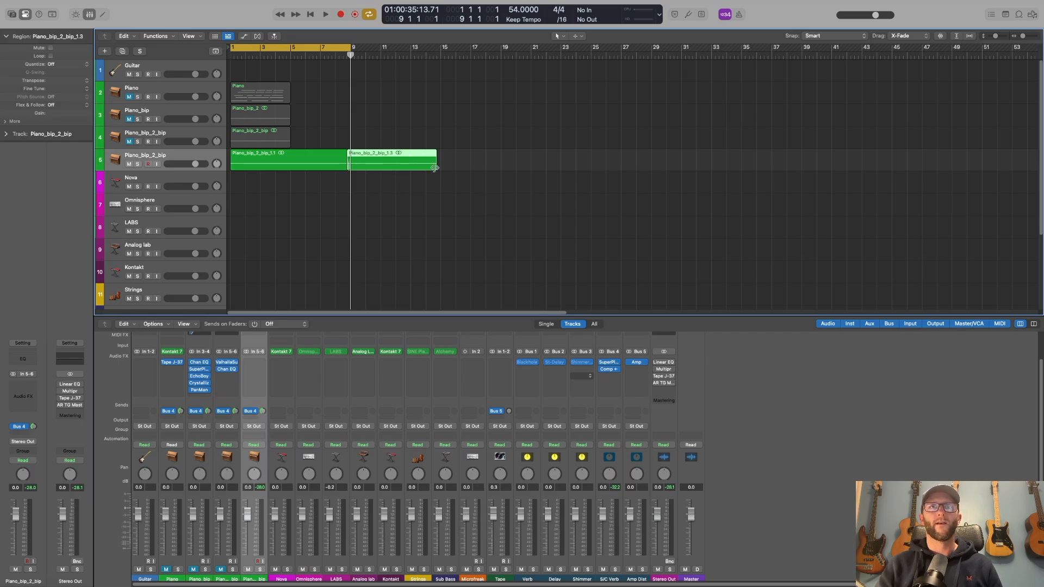
pyautogui.moveTo(434, 167); pyautogui.dragTo(395, 173)
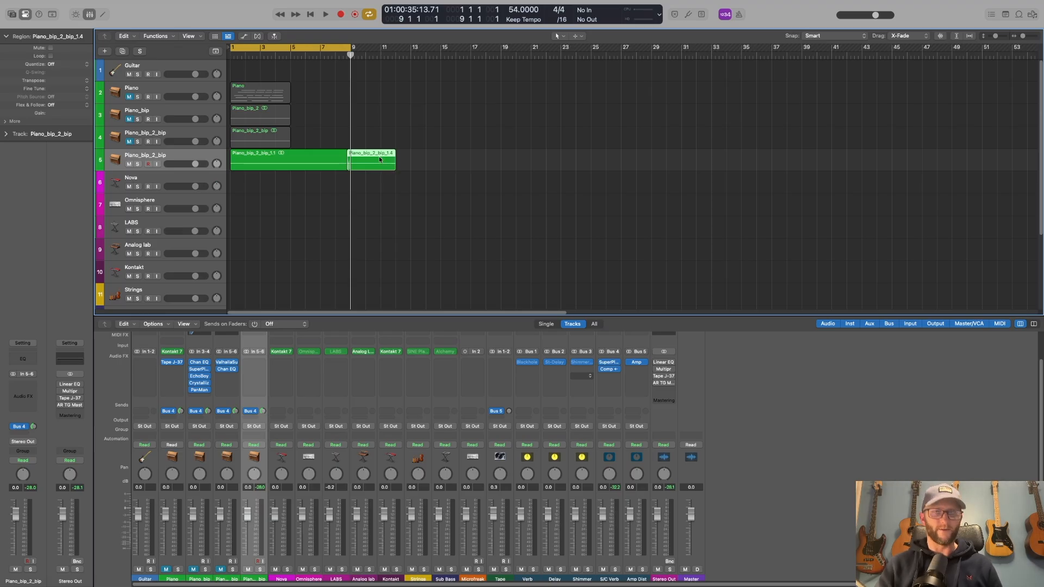
pyautogui.moveTo(380, 159); pyautogui.dragTo(505, 166)
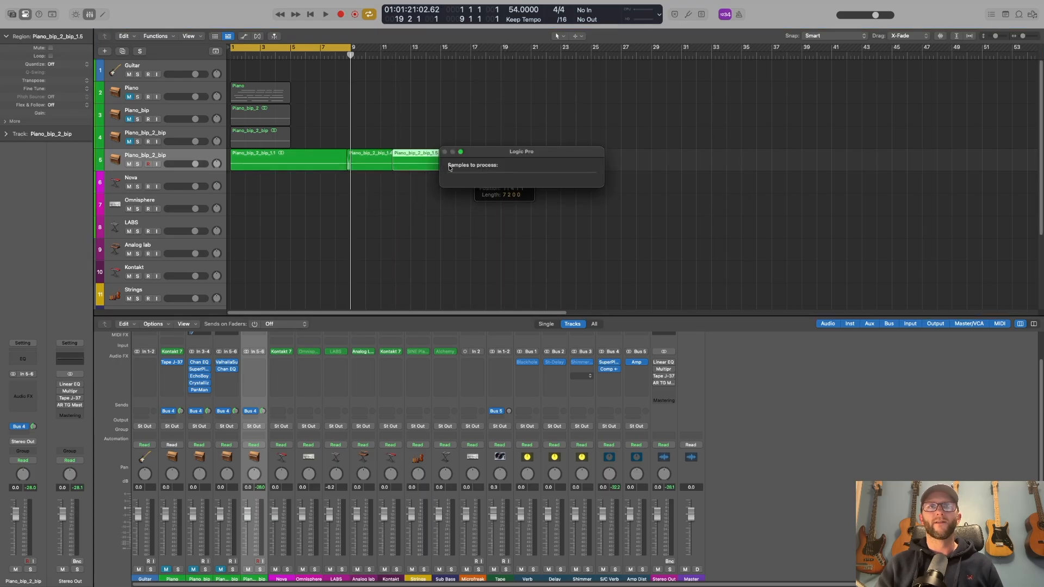
pyautogui.moveTo(417, 166); pyautogui.dragTo(531, 165)
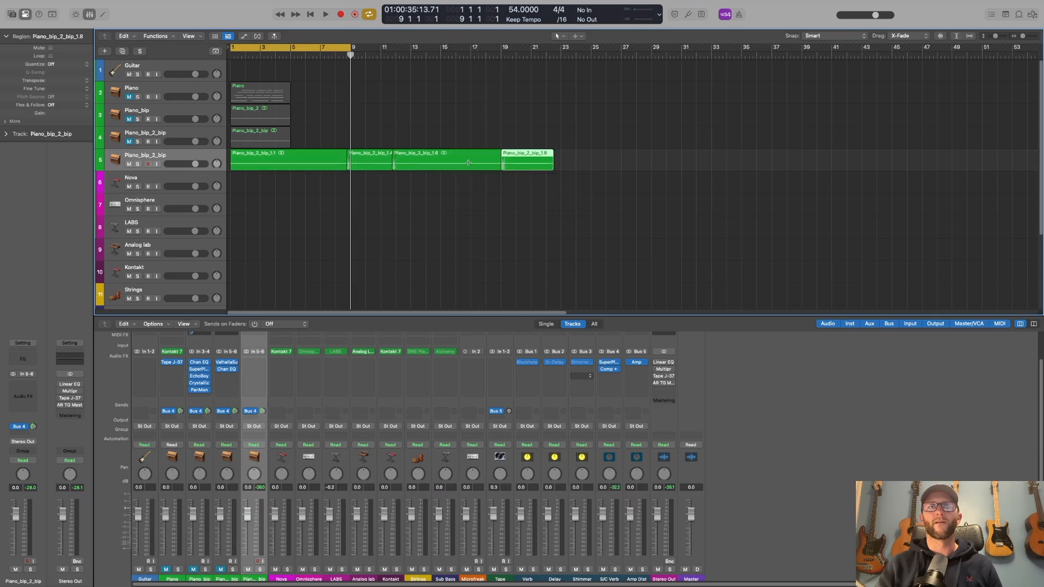
pyautogui.moveTo(442, 161); pyautogui.dragTo(584, 166)
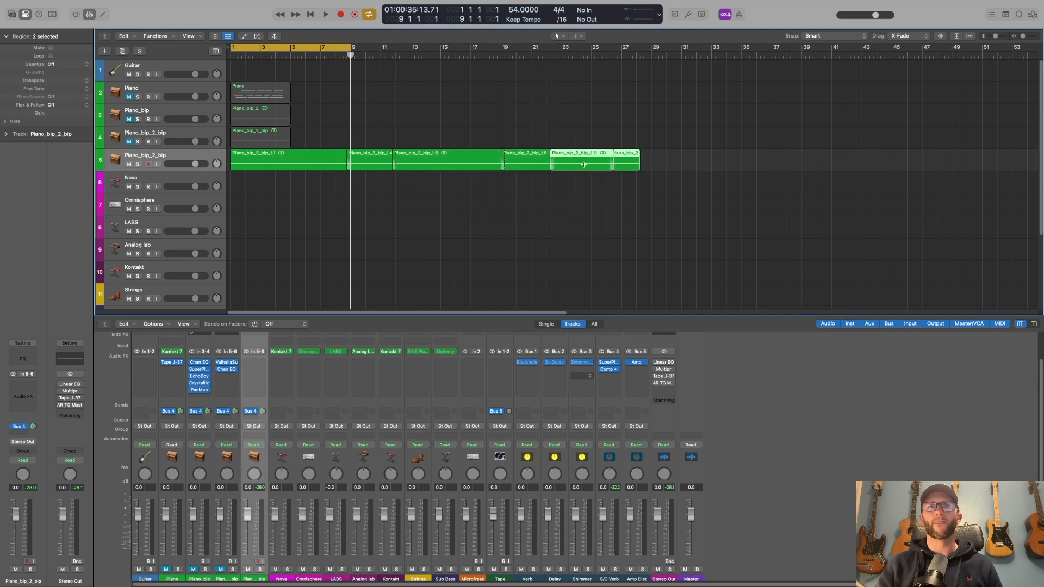
# Copy the varied-length regions onward from bar 28 and try time-stretching the last three copies together
pyautogui.click(635, 54)
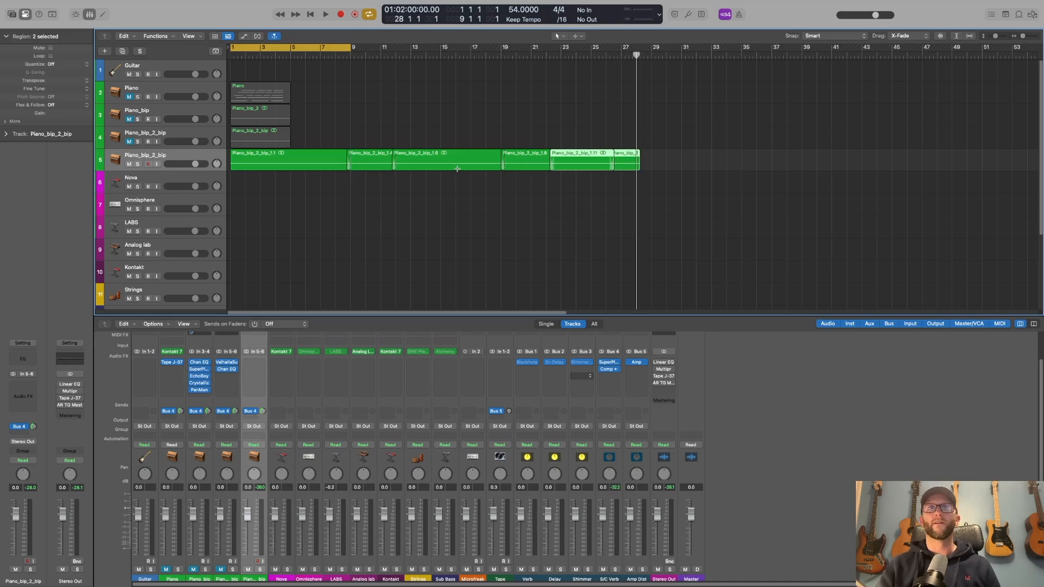
pyautogui.moveTo(449, 160); pyautogui.dragTo(810, 158)
pyautogui.moveTo(901, 169)
pyautogui.mouseDown()
pyautogui.moveTo(935, 170)
pyautogui.moveTo(920, 172)
pyautogui.mouseUp()
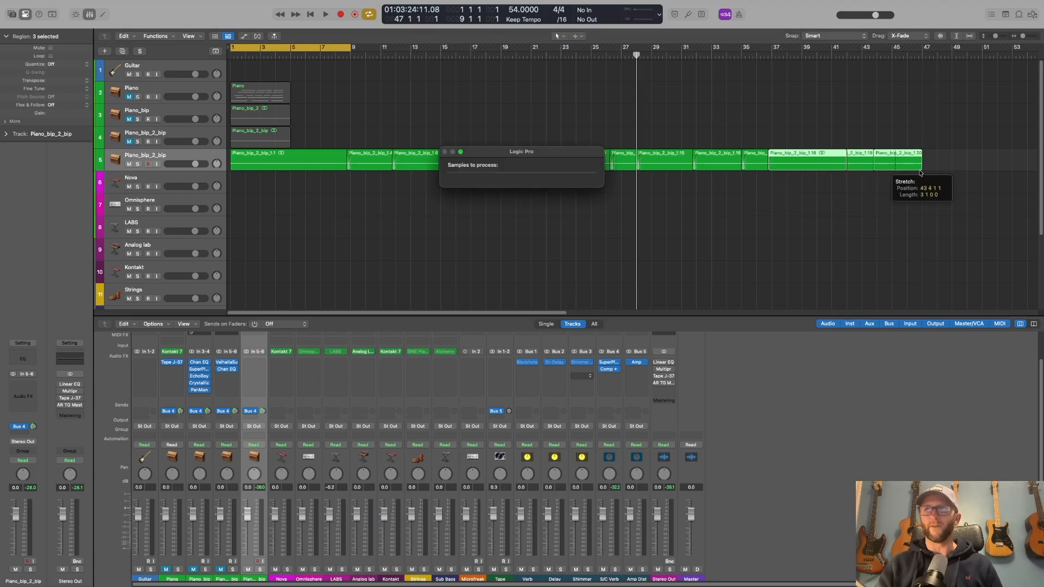
# Deselect the group and time-stretch only the last region to 4 bars
pyautogui.click(821, 182)
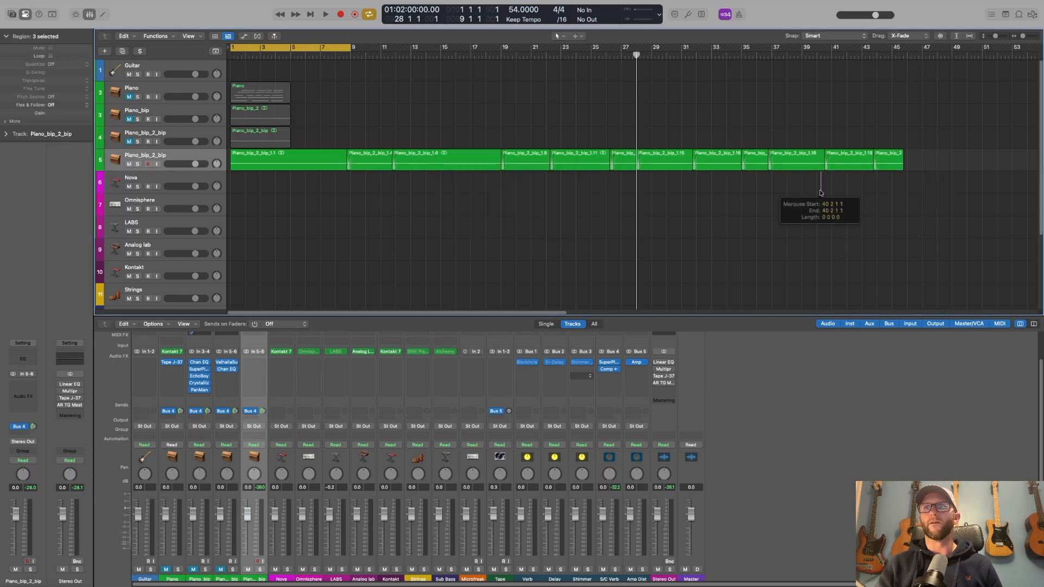
pyautogui.click(850, 162)
pyautogui.click(897, 166)
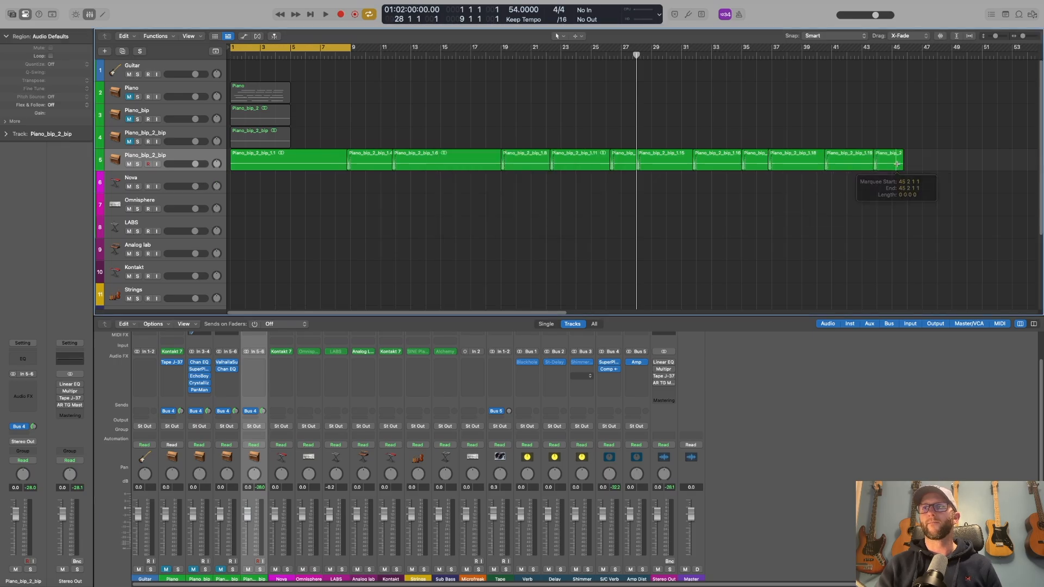
pyautogui.moveTo(900, 167); pyautogui.dragTo(932, 168)
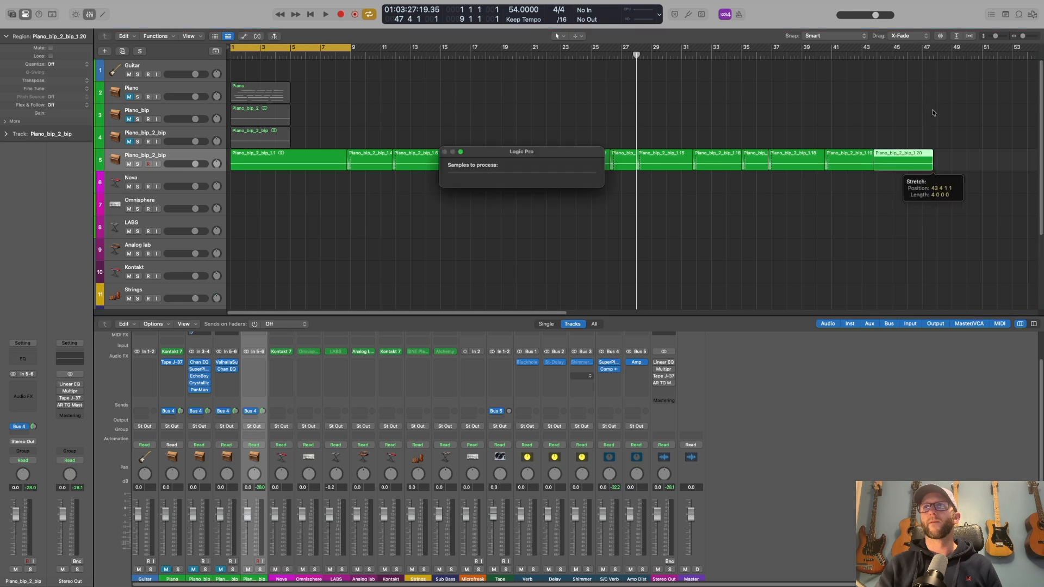
pyautogui.hotkey('ctrl', '.')
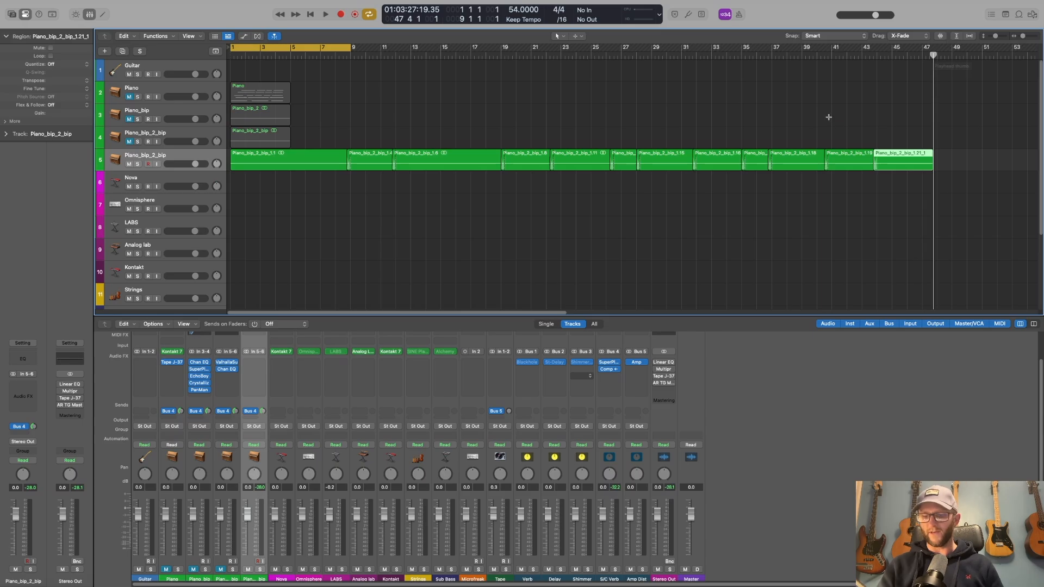
# Turn off the cycle range and audition the stretched regions from around bars 19 and 22
pyautogui.click(348, 59)
pyautogui.press('space')
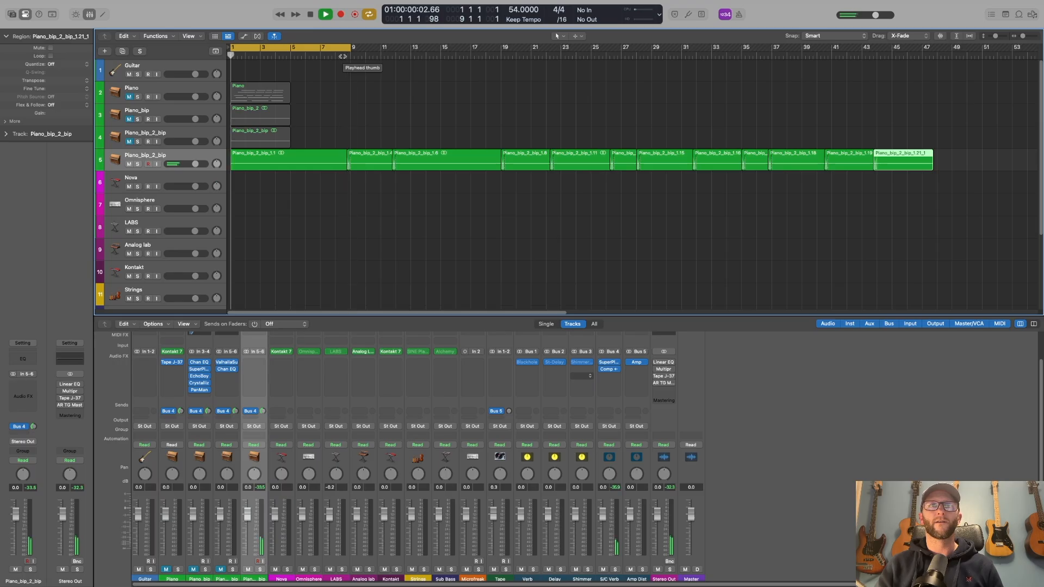
pyautogui.press('c')
pyautogui.click(500, 55)
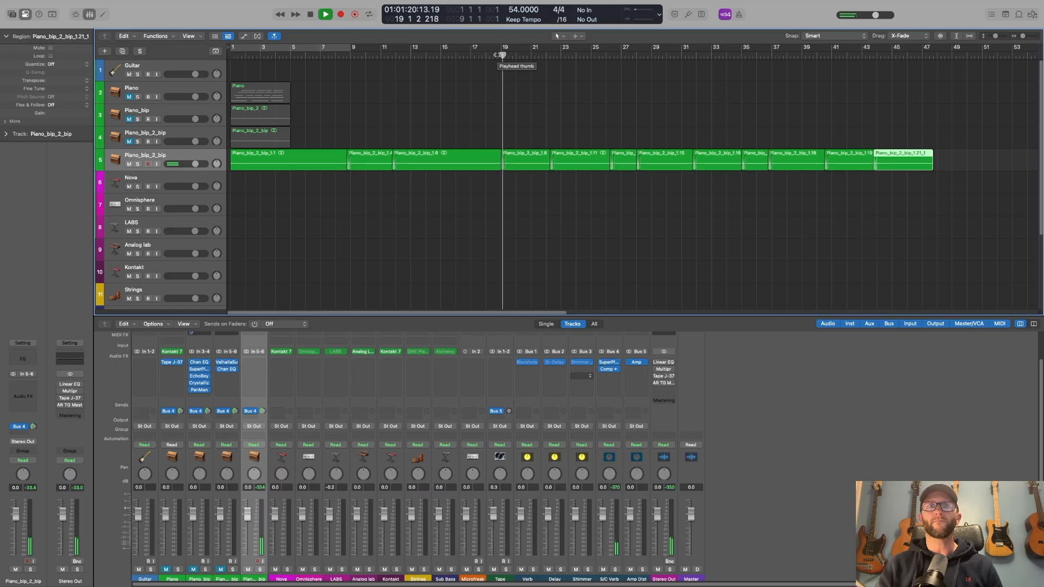
pyautogui.click(543, 55)
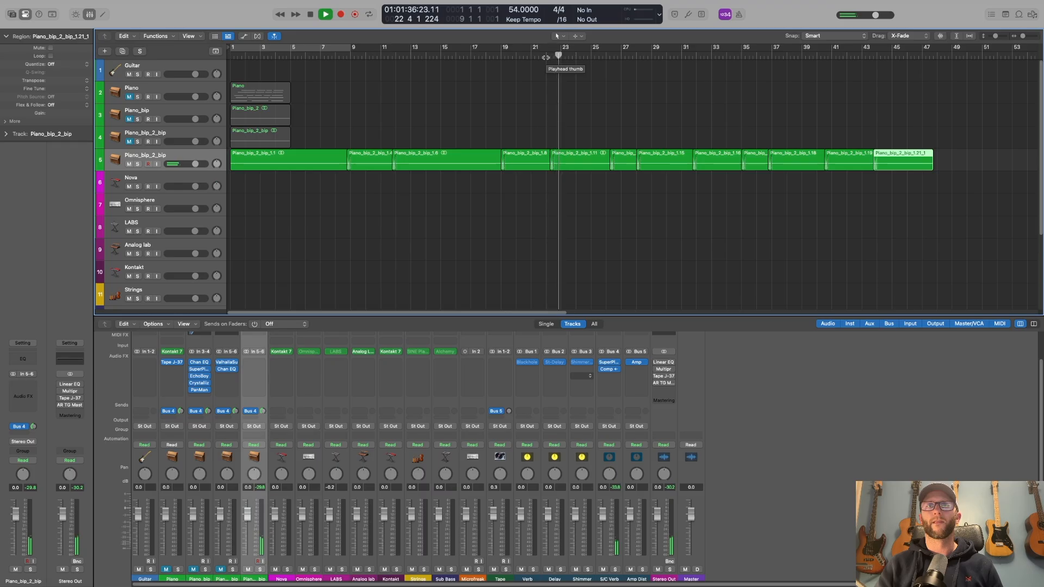
pyautogui.press('b')
pyautogui.click(543, 125)
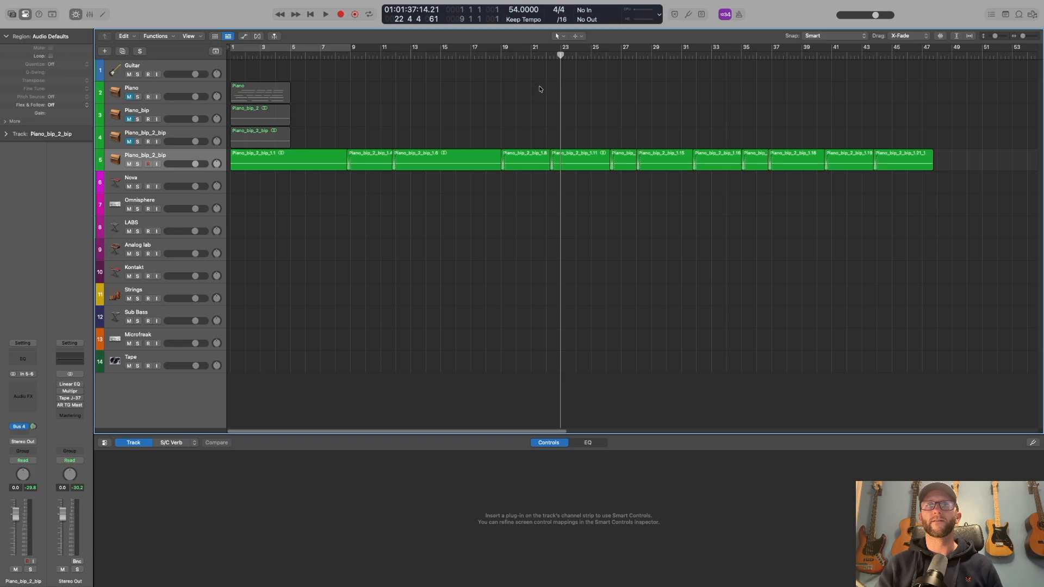
pyautogui.press('e')
pyautogui.press('e')
pyautogui.press('r')
pyautogui.press('x')
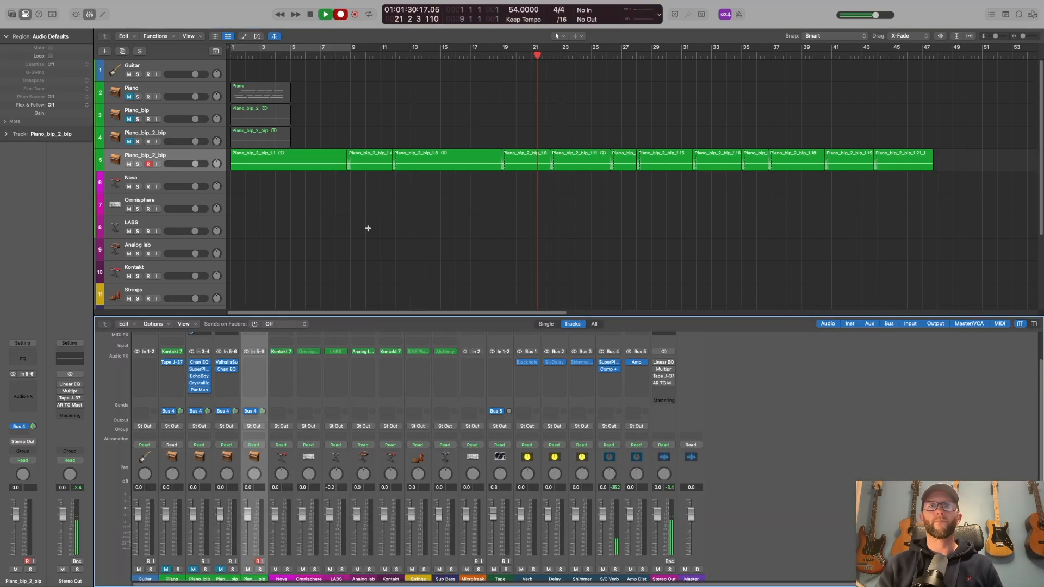
pyautogui.press('space')
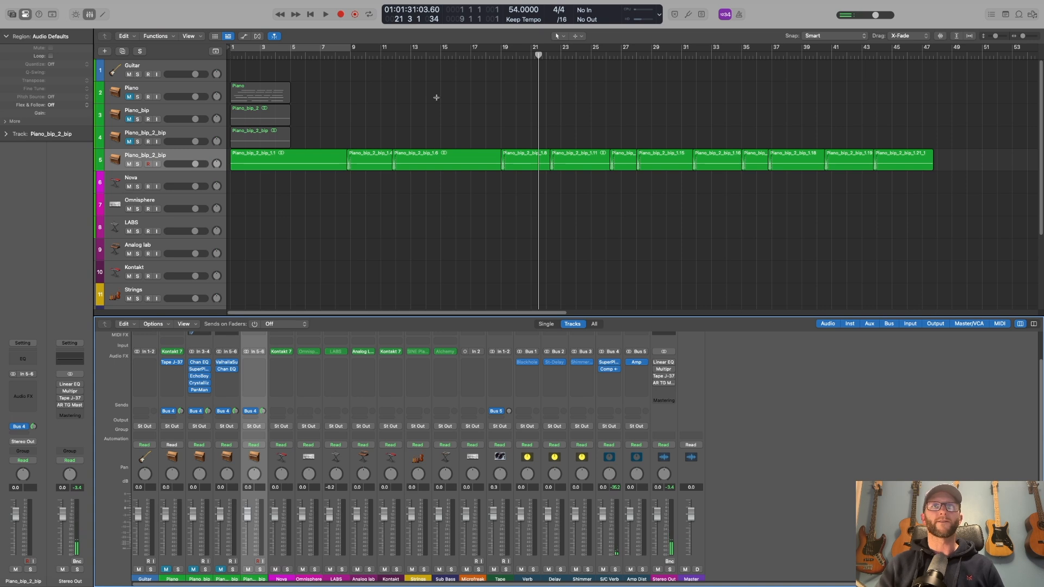
# Transpose all regions on the newest bounced track by -12 and audition them from the start of the project
pyautogui.press('Return')
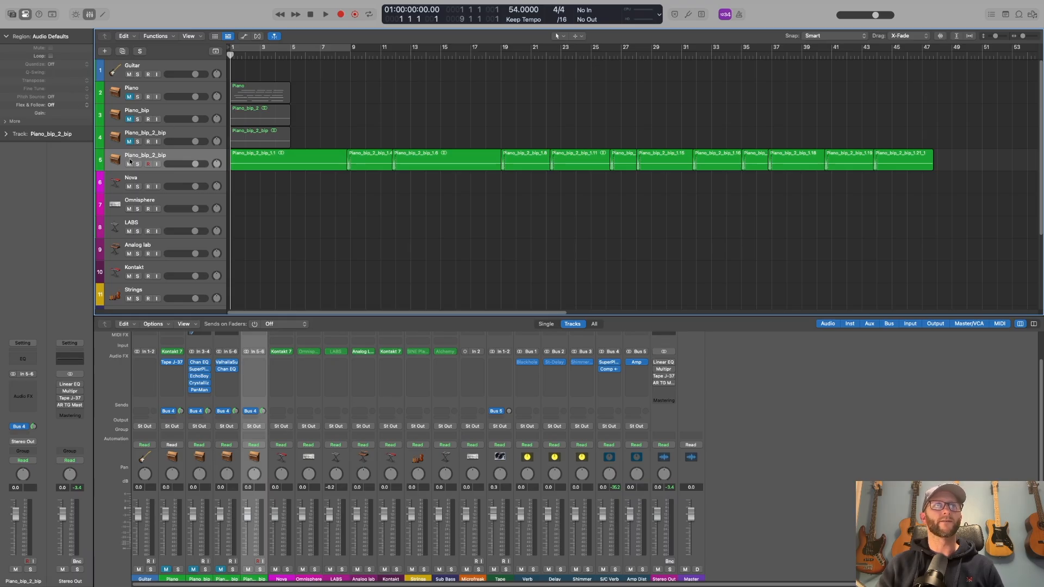
pyautogui.click(155, 159)
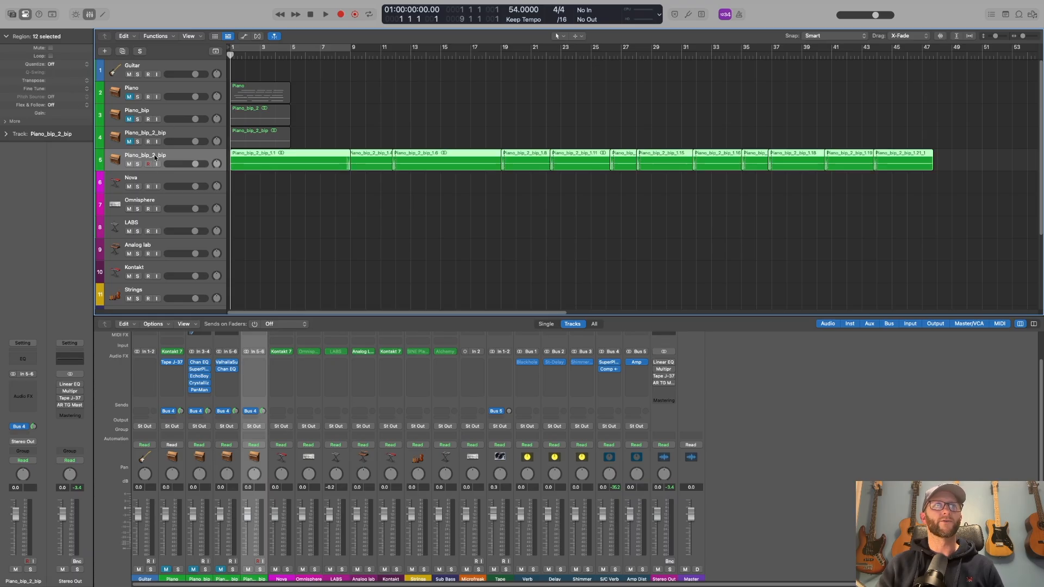
pyautogui.click(87, 81)
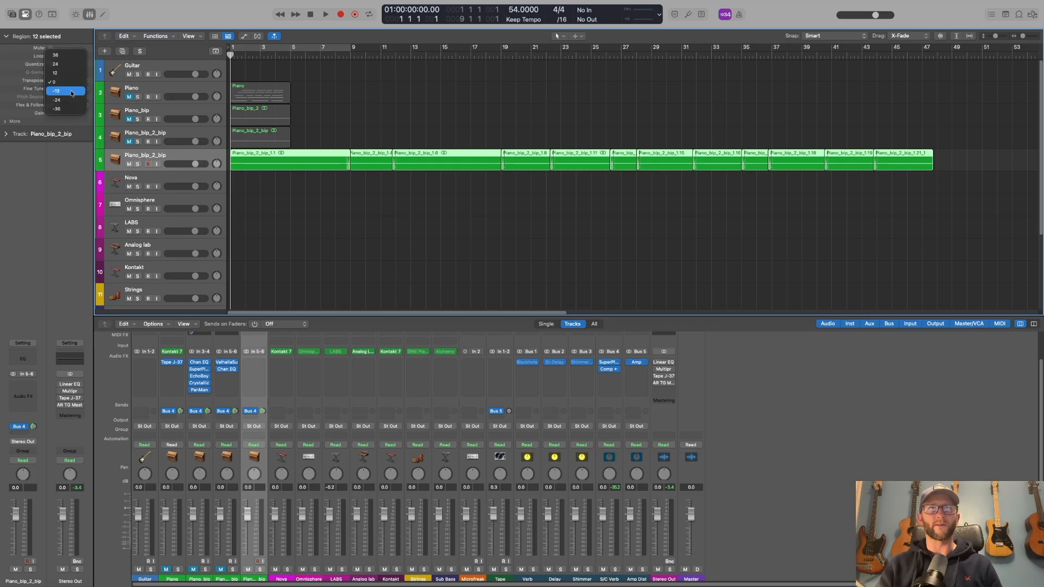
pyautogui.click(71, 93)
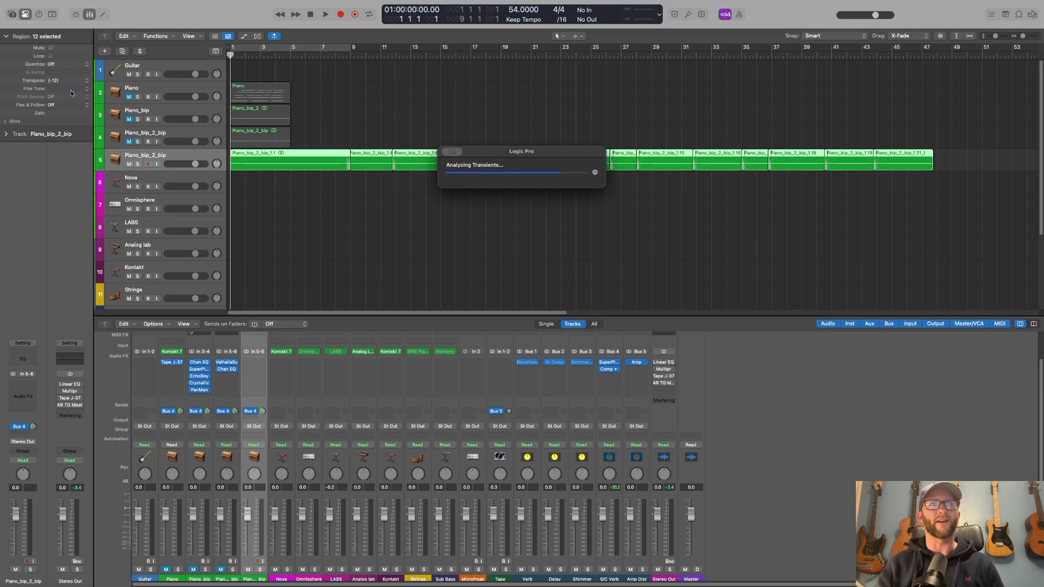
pyautogui.press('space')
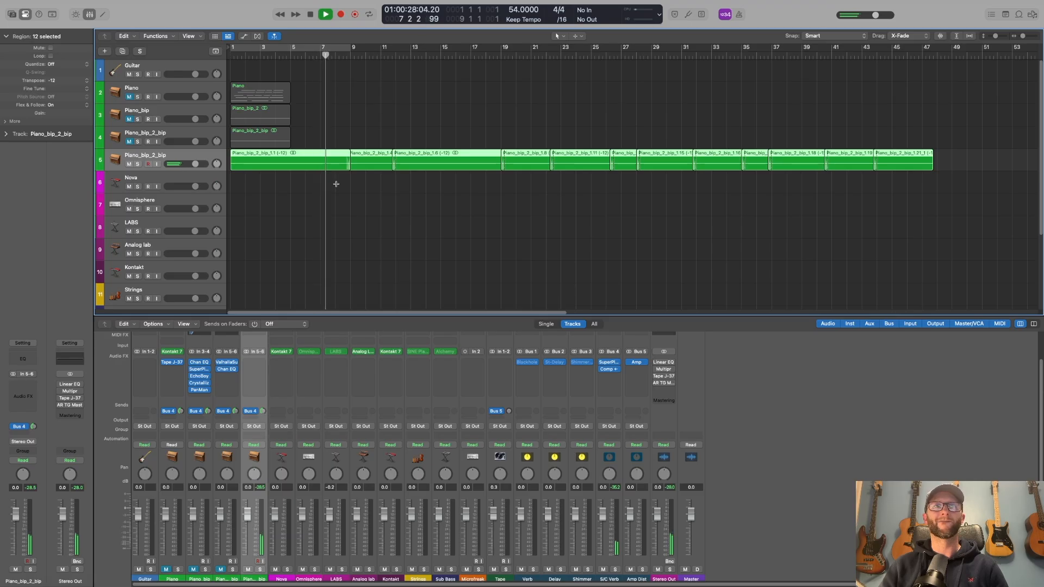
pyautogui.press('space')
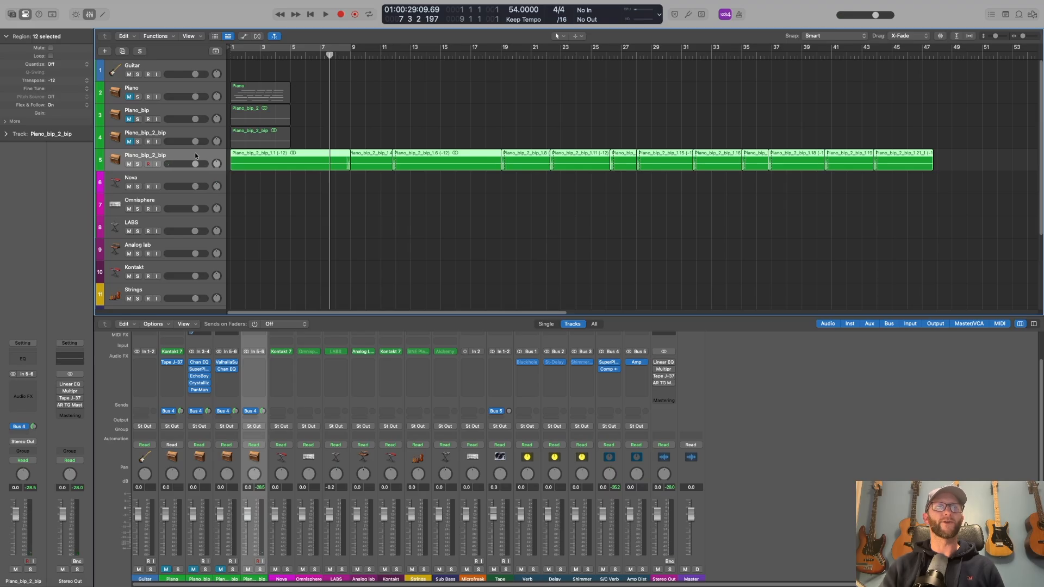
# Reset the transposition of the newest bounced track's regions to 0 and select the original Piano track
pyautogui.click(86, 80)
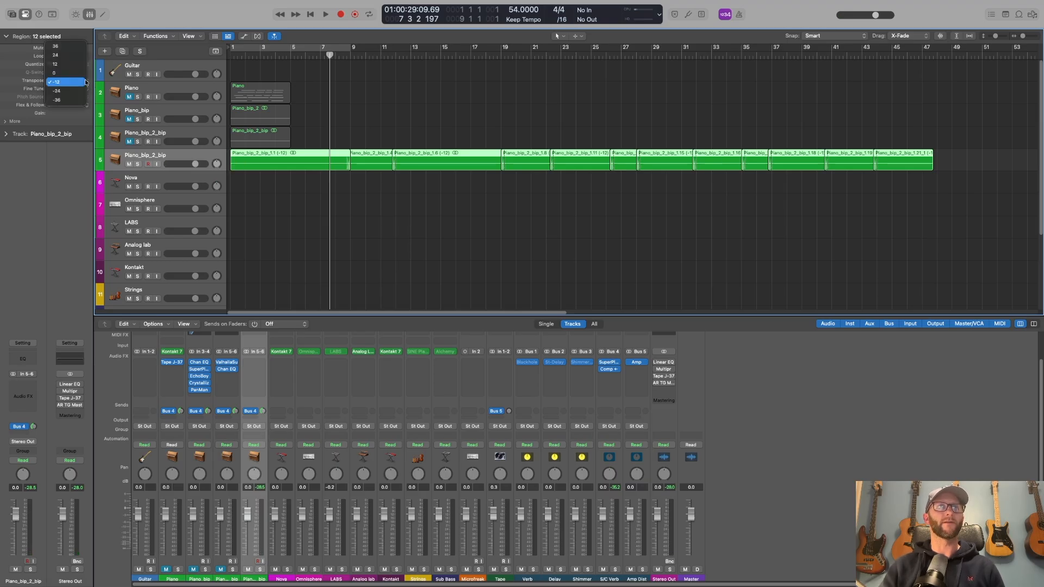
pyautogui.click(81, 76)
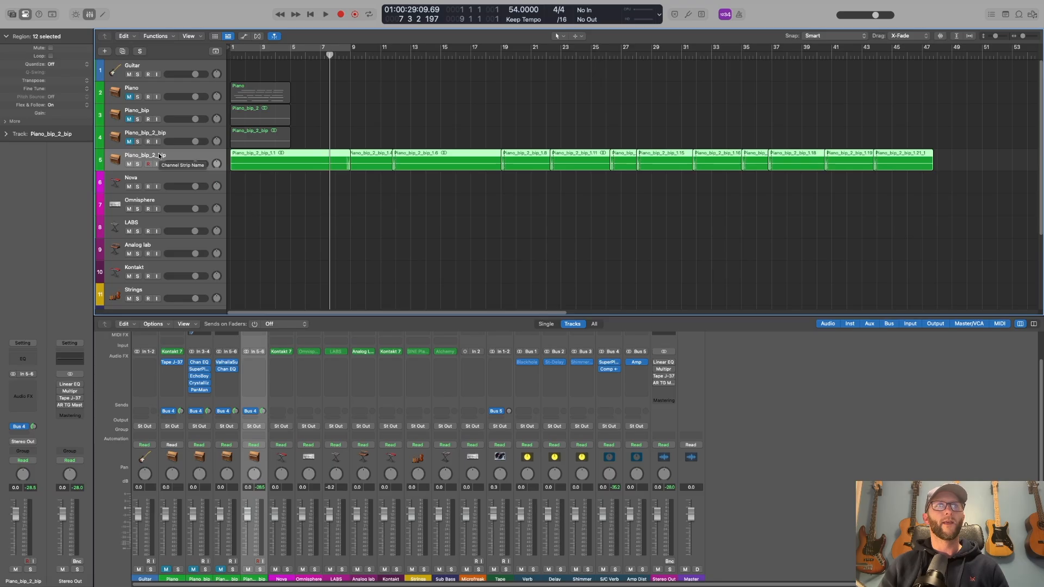
pyautogui.click(136, 90)
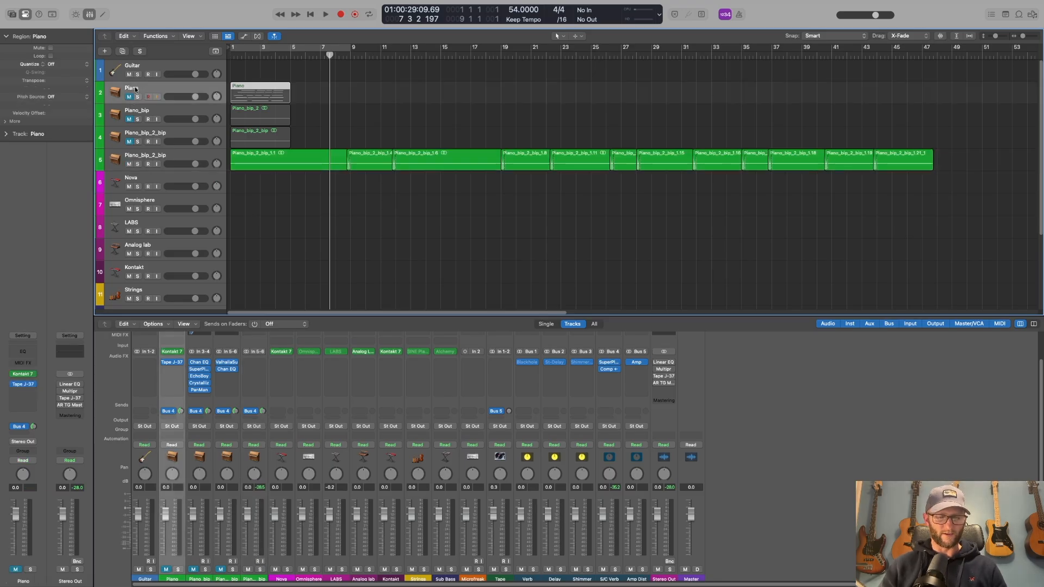
# Duplicate the Piano track, place the empty copy above the original, unmute it and return the playhead to the project start
pyautogui.press('super+d')
pyautogui.moveTo(129, 98); pyautogui.dragTo(132, 113)
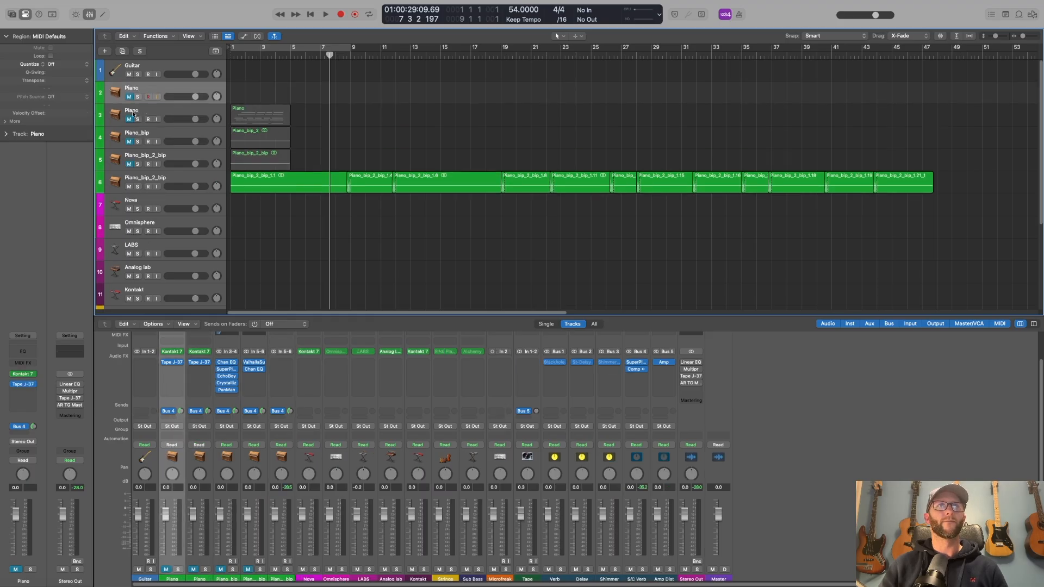
pyautogui.click(130, 97)
pyautogui.press('Return')
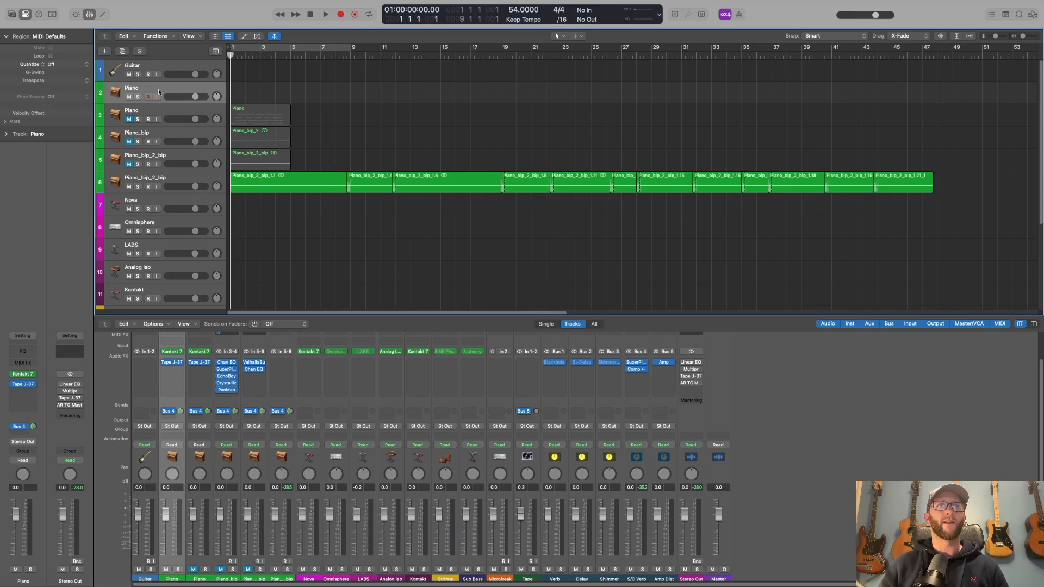
# Open the empty Piano track's Kontakt 7 instrument and load the user snapshot Expressive Felt for NOIRE Felt
pyautogui.click(25, 374)
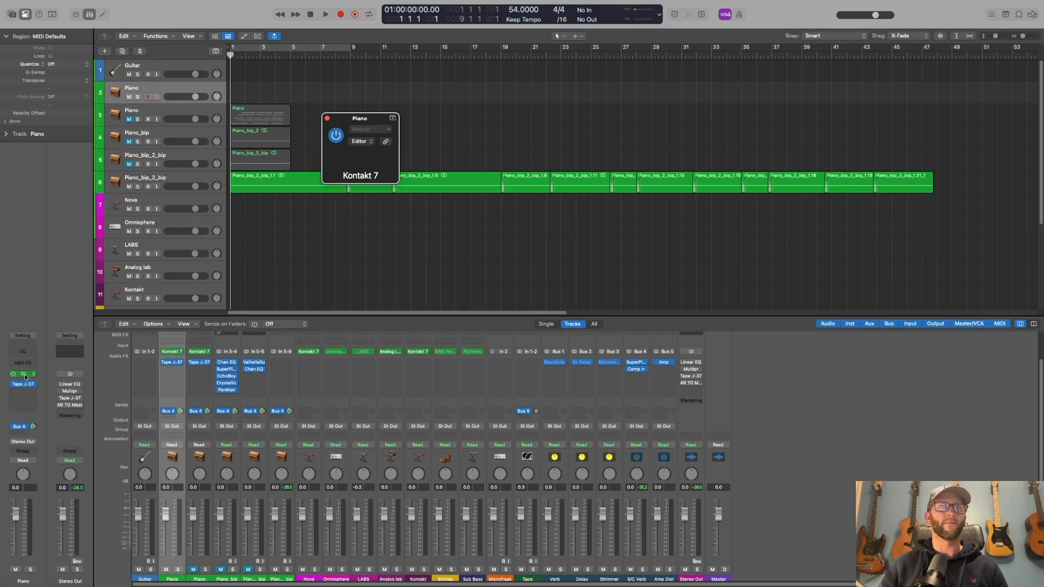
pyautogui.click(352, 186)
pyautogui.moveTo(353, 203)
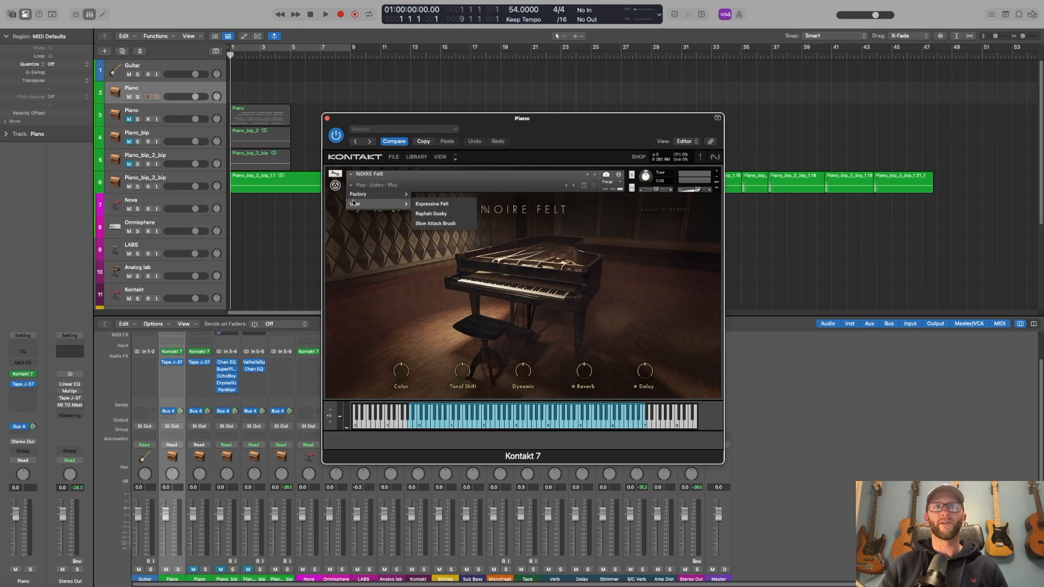
pyautogui.click(433, 203)
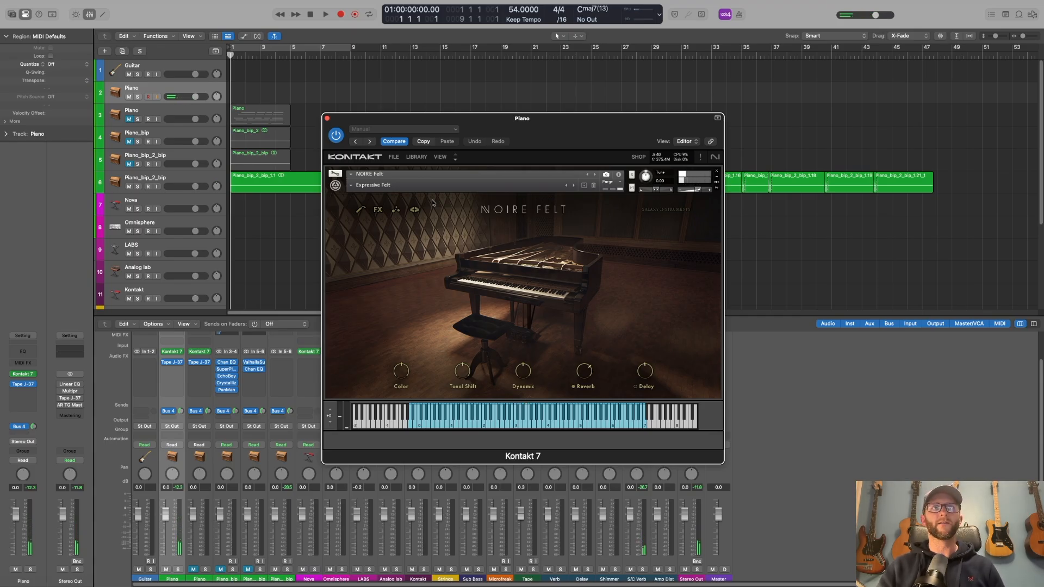
# Play the project from the start to around bar 13 to try the felt piano over the texture, and close the instrument window
pyautogui.press('space')
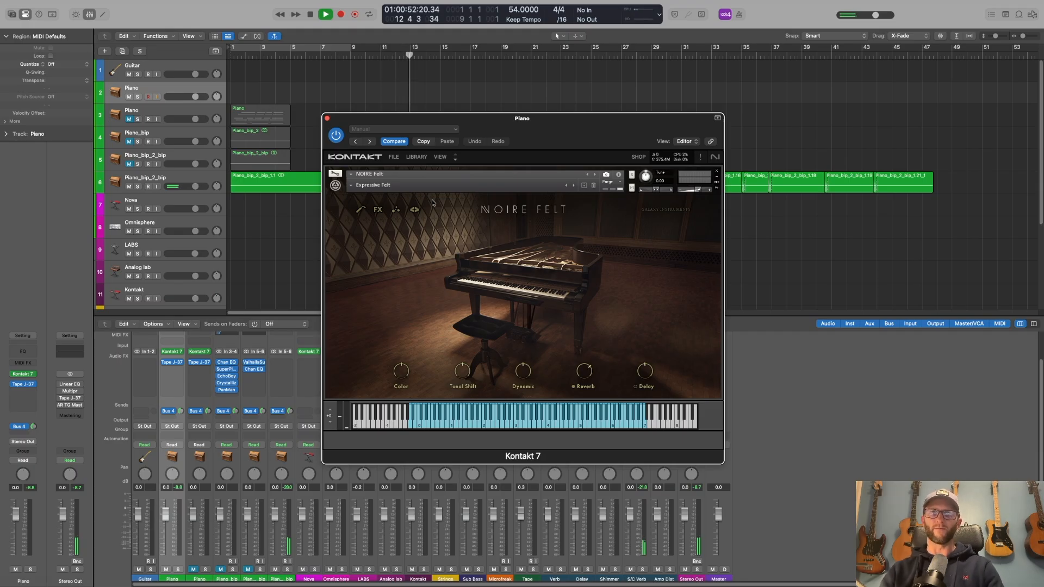
pyautogui.press('space')
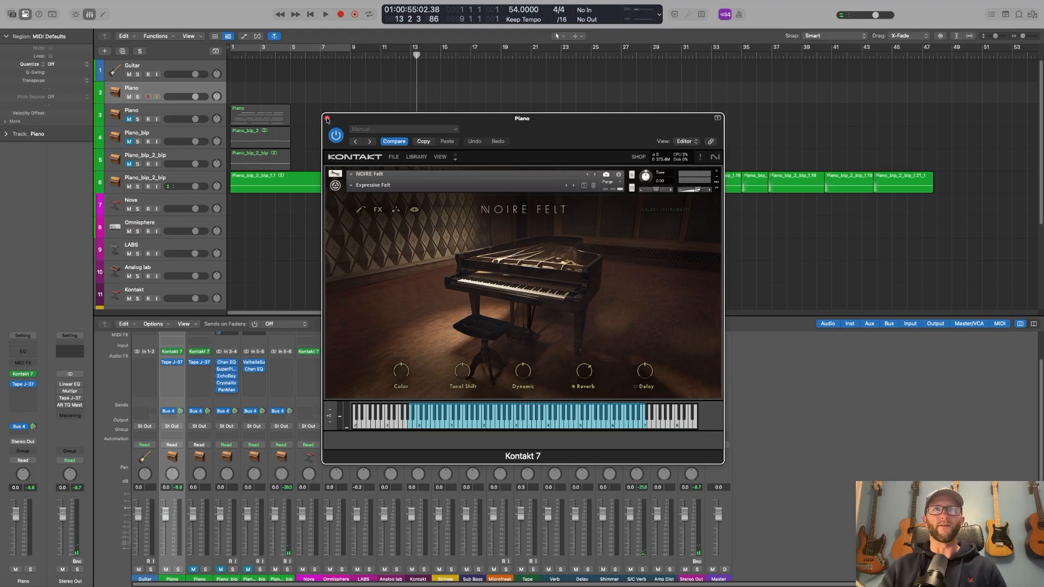
pyautogui.click(327, 118)
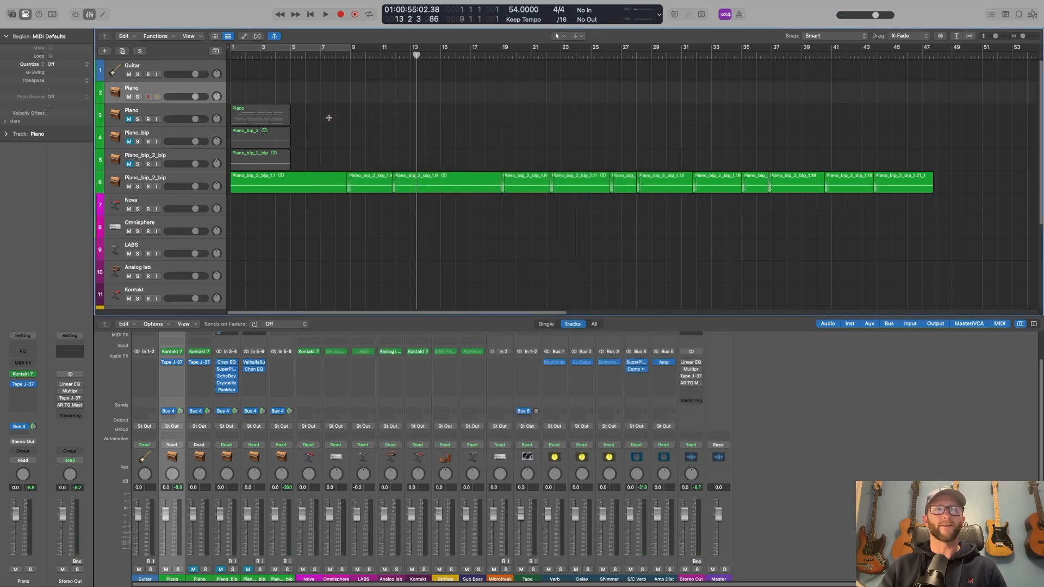